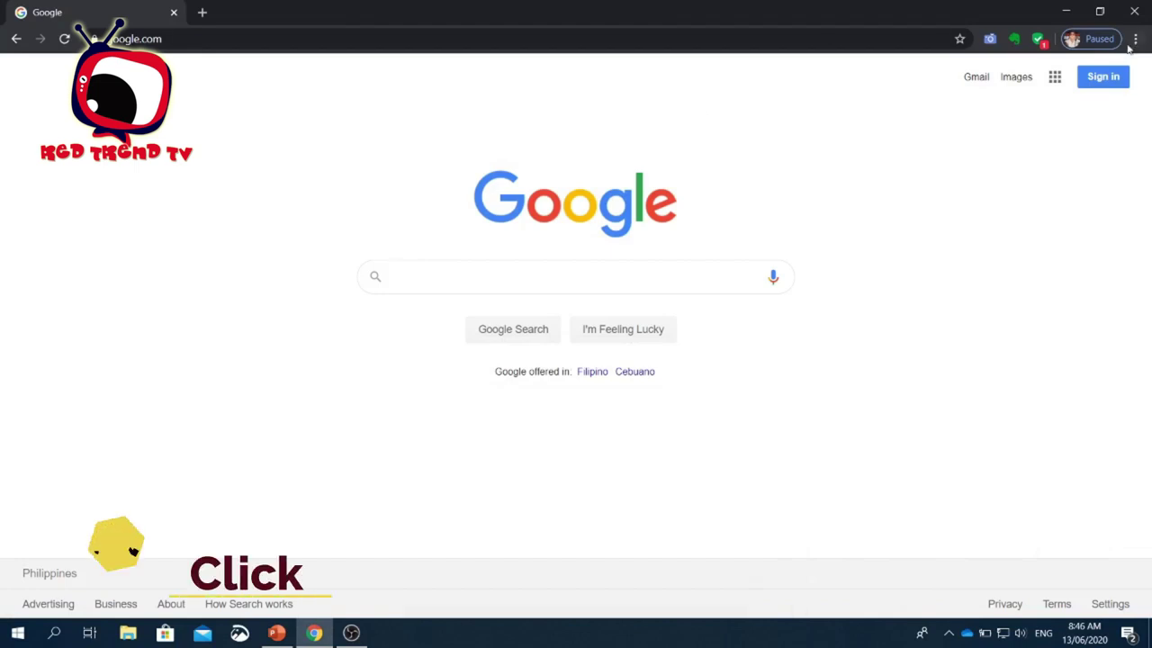
- Sign in to Google with the saved work account and its password
{"action": "left_click", "coordinate": [1104, 77]}
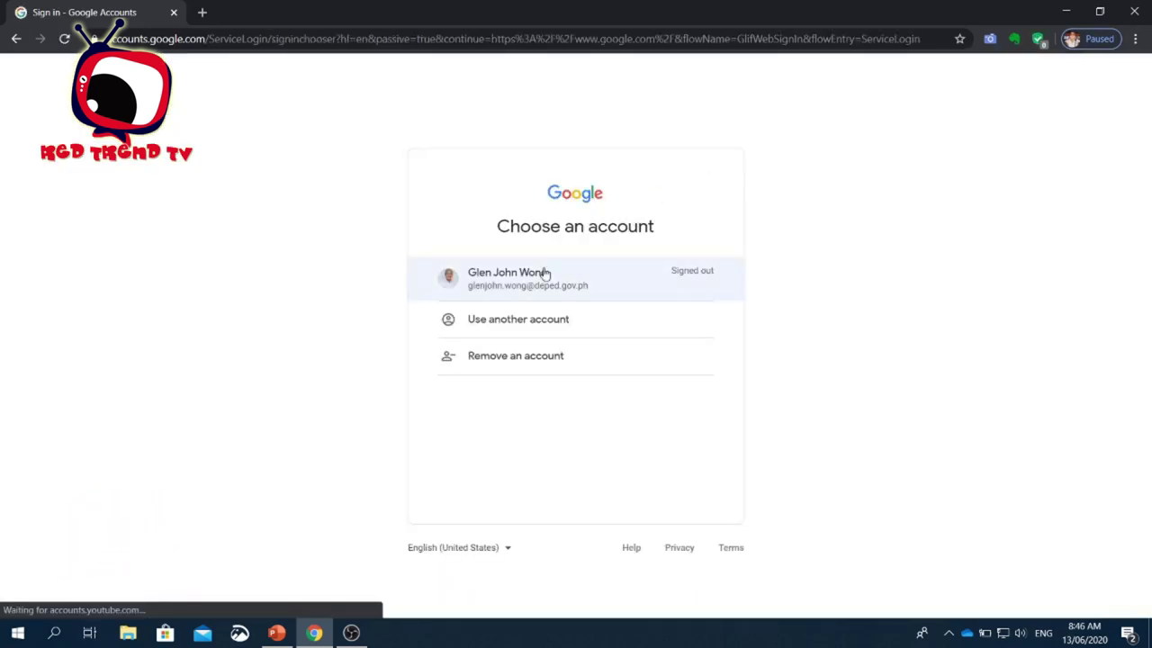
{"action": "left_click", "coordinate": [539, 282]}
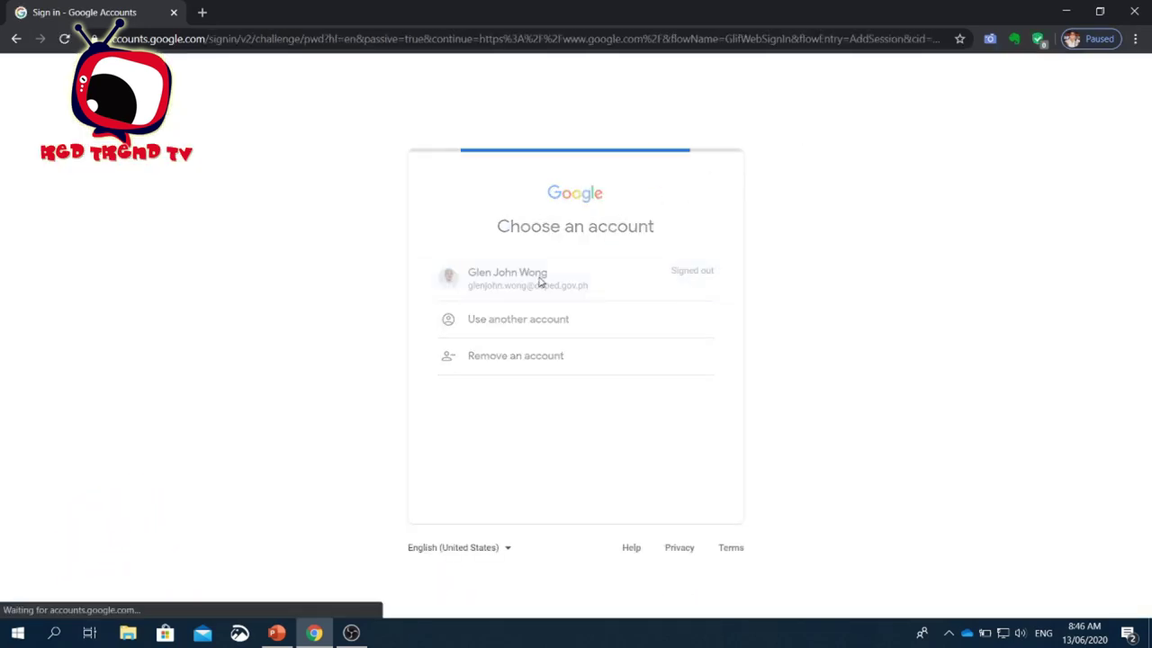
{"action": "type", "text": "•••"}
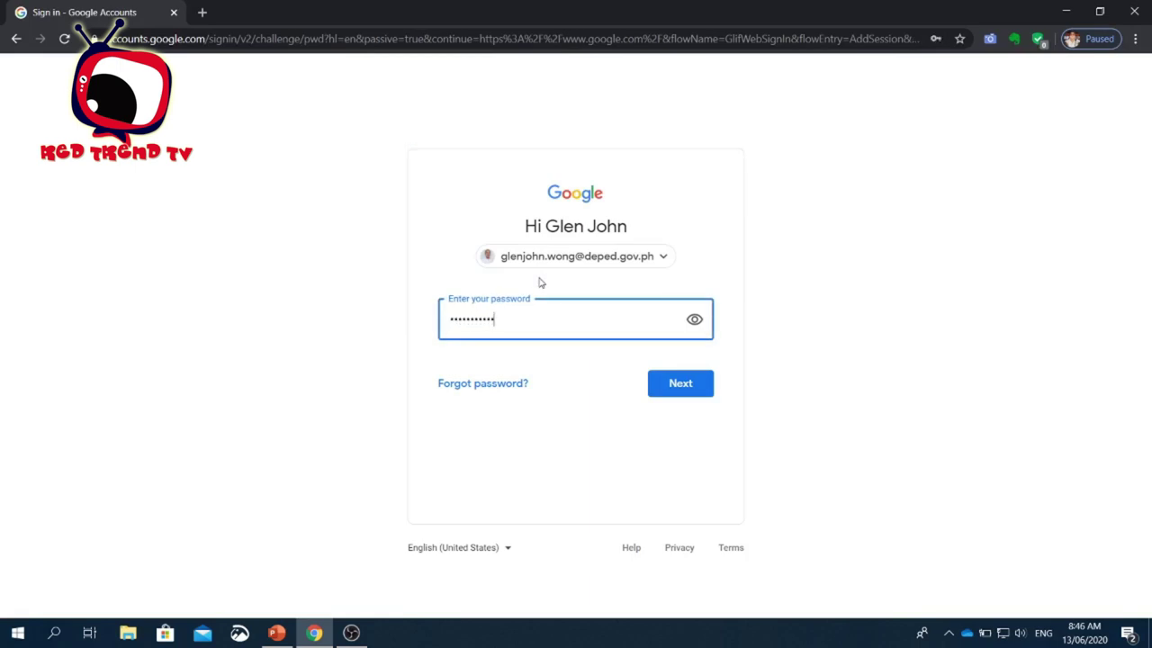
{"action": "left_click", "coordinate": [677, 387]}
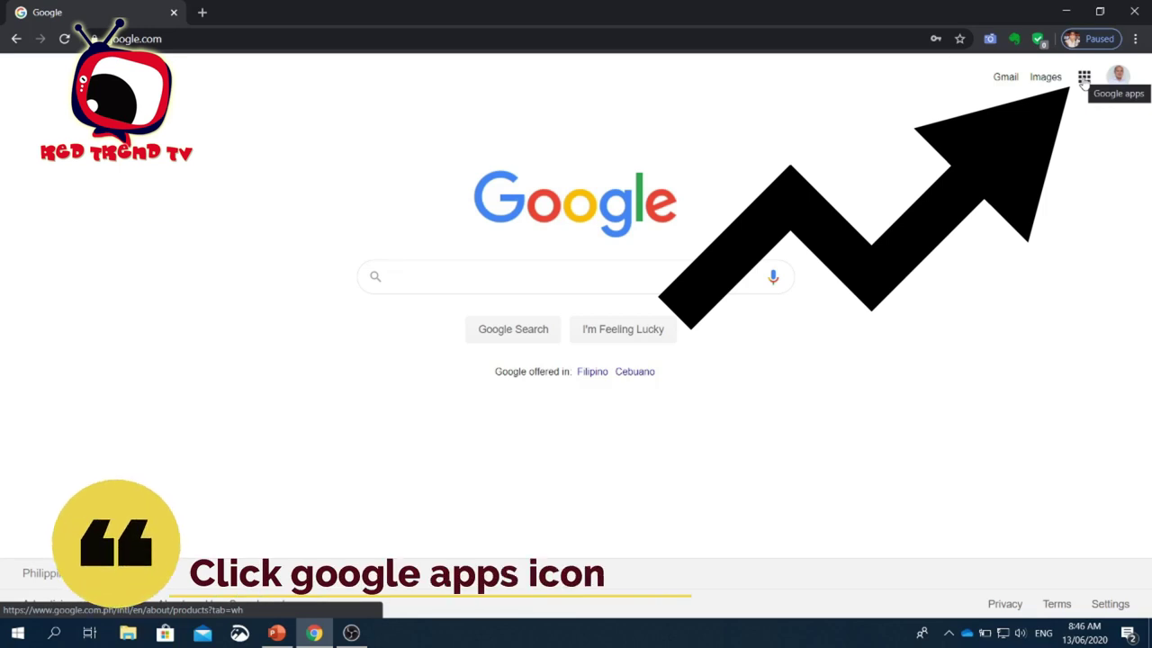
- Open Google Calendar and create a 9 AM event on June 17, 2020 titled 'Faculty Meeting'
{"action": "left_click", "coordinate": [1085, 78]}
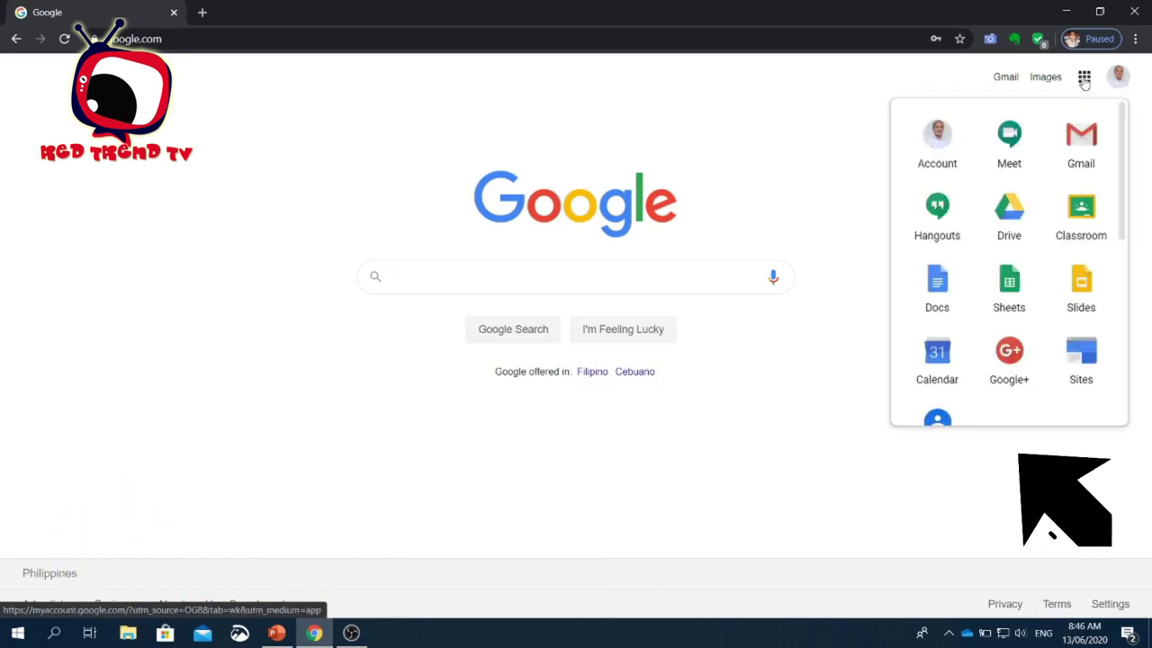
{"action": "left_click", "coordinate": [936, 351]}
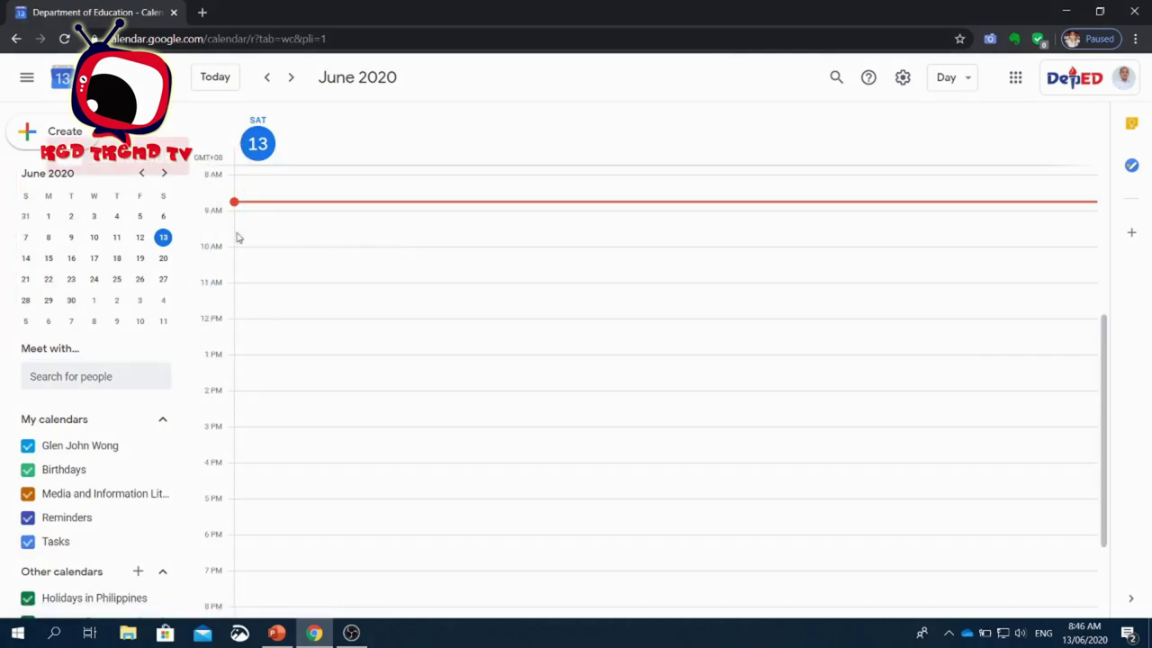
{"action": "left_click", "coordinate": [94, 258]}
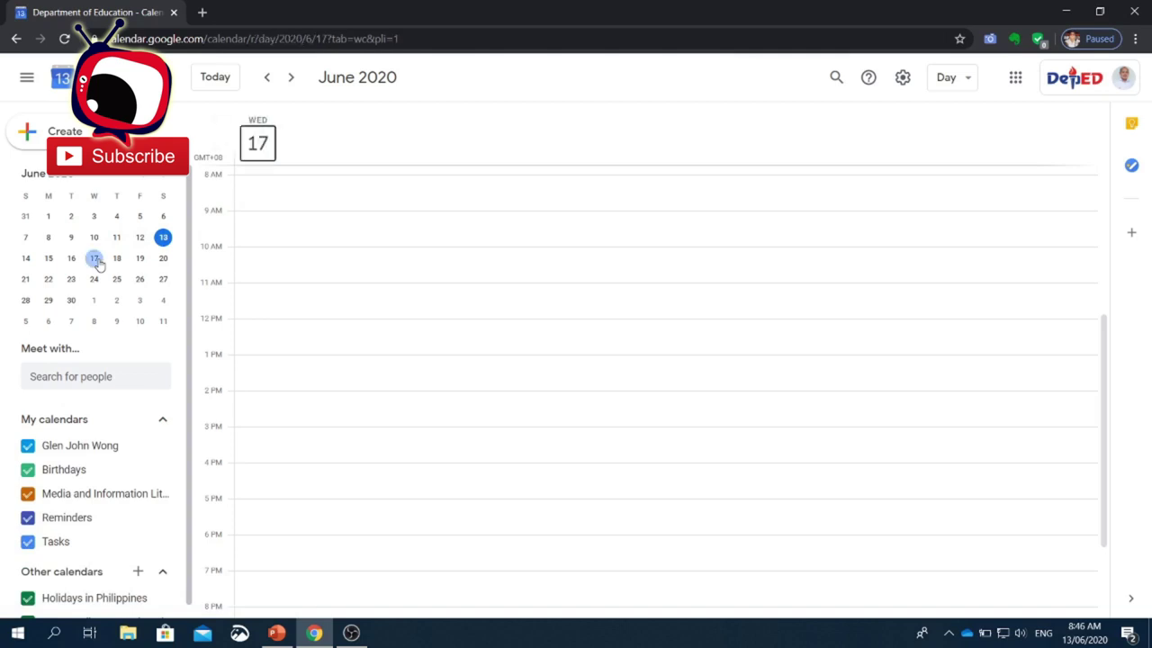
{"action": "left_click", "coordinate": [264, 216]}
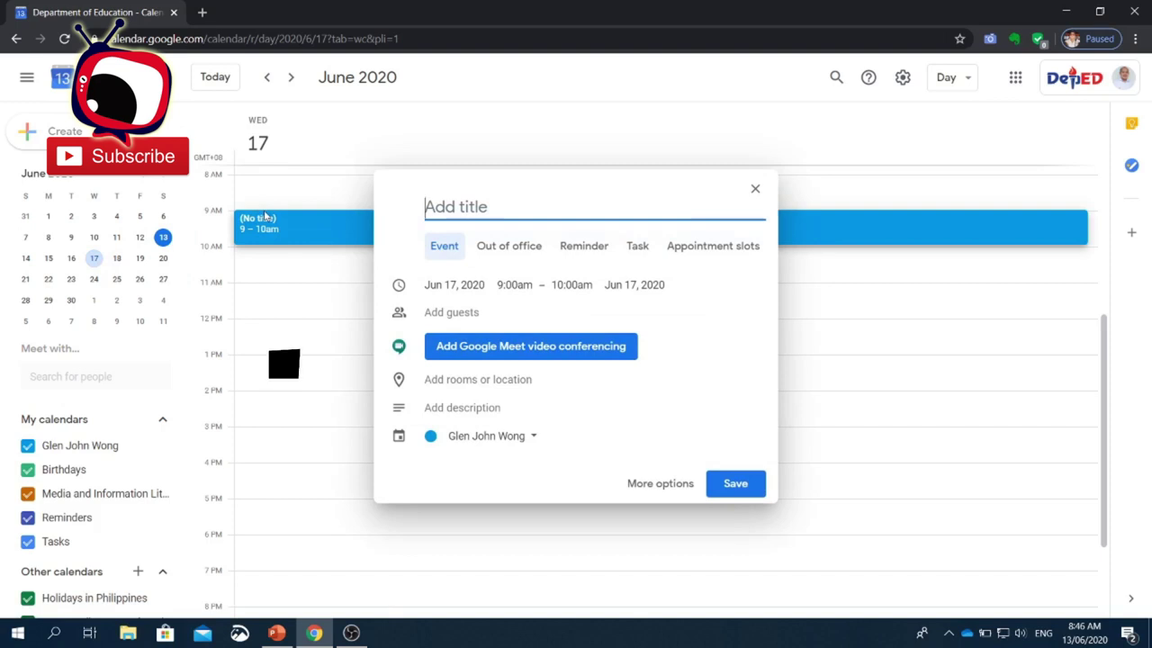
{"action": "type", "text": "Faculty Meet"}
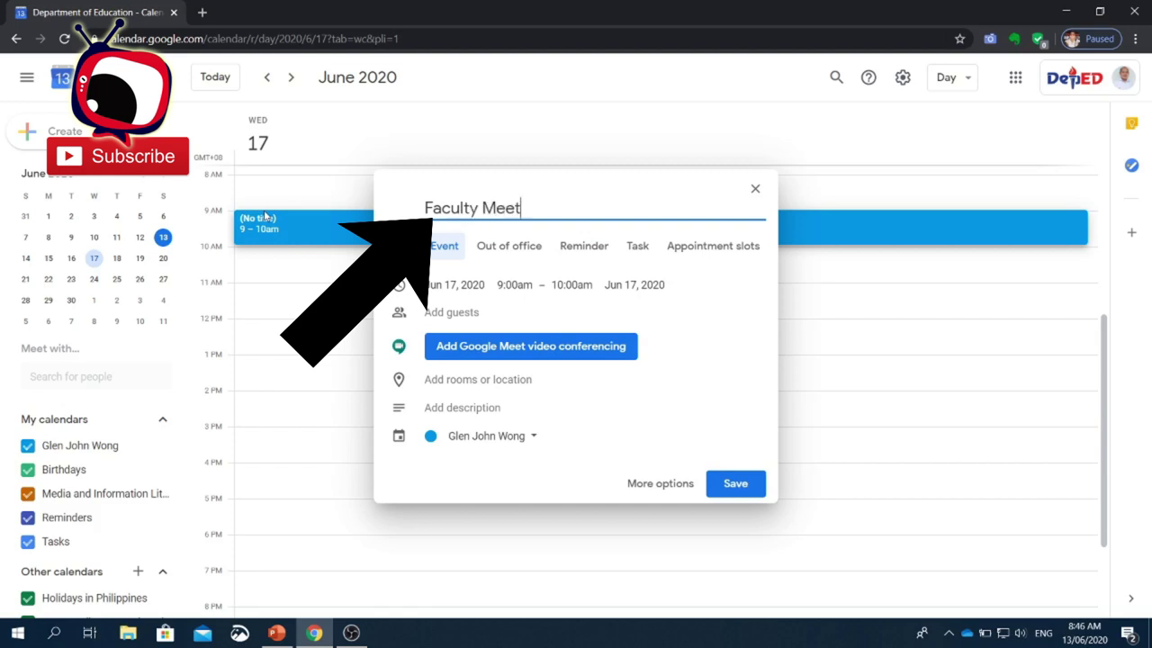
{"action": "type", "text": "ing"}
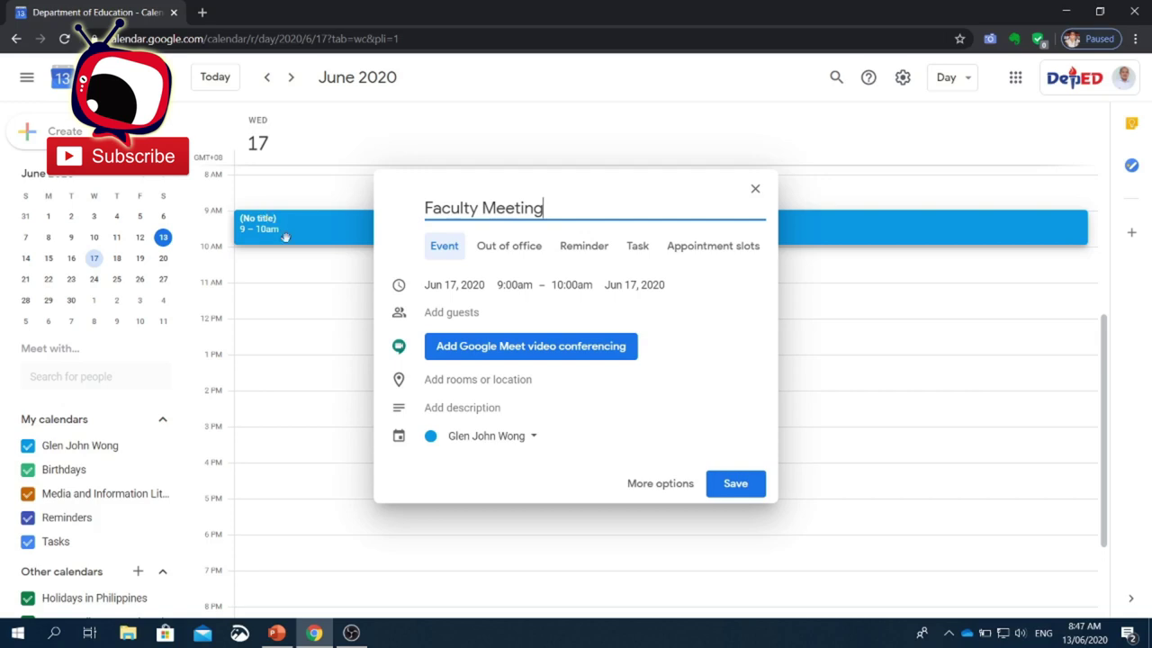
- Add a colleague's e-mail as a guest, save Faculty Meeting and send the invitations
{"action": "left_click", "coordinate": [435, 313]}
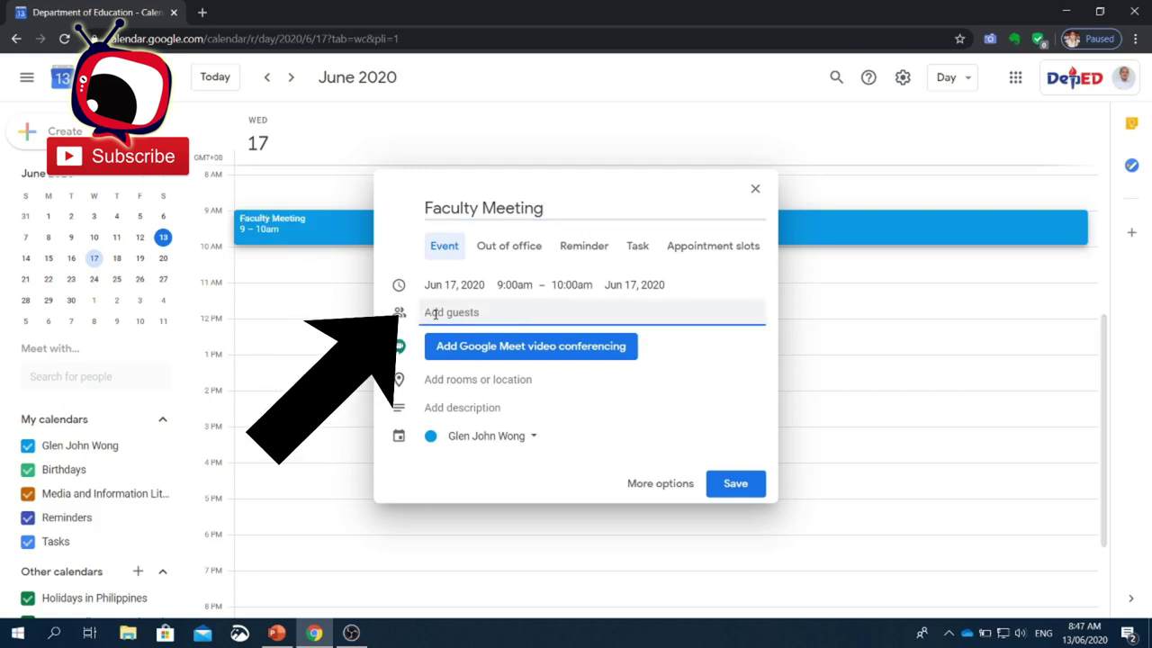
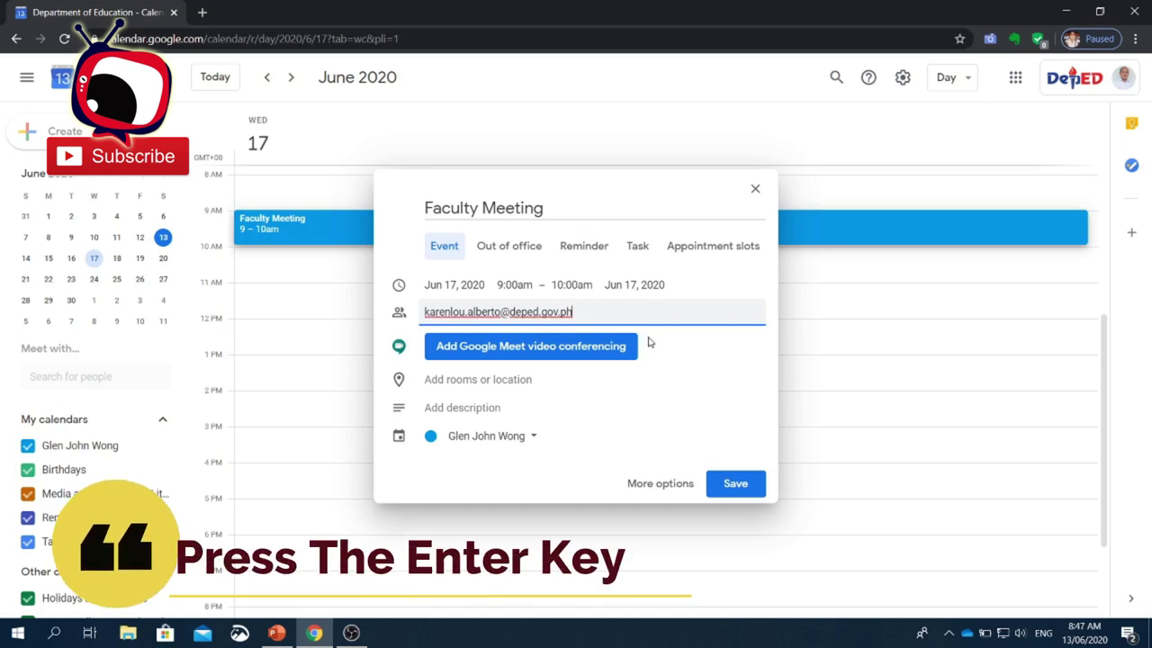
{"action": "key", "text": "Return"}
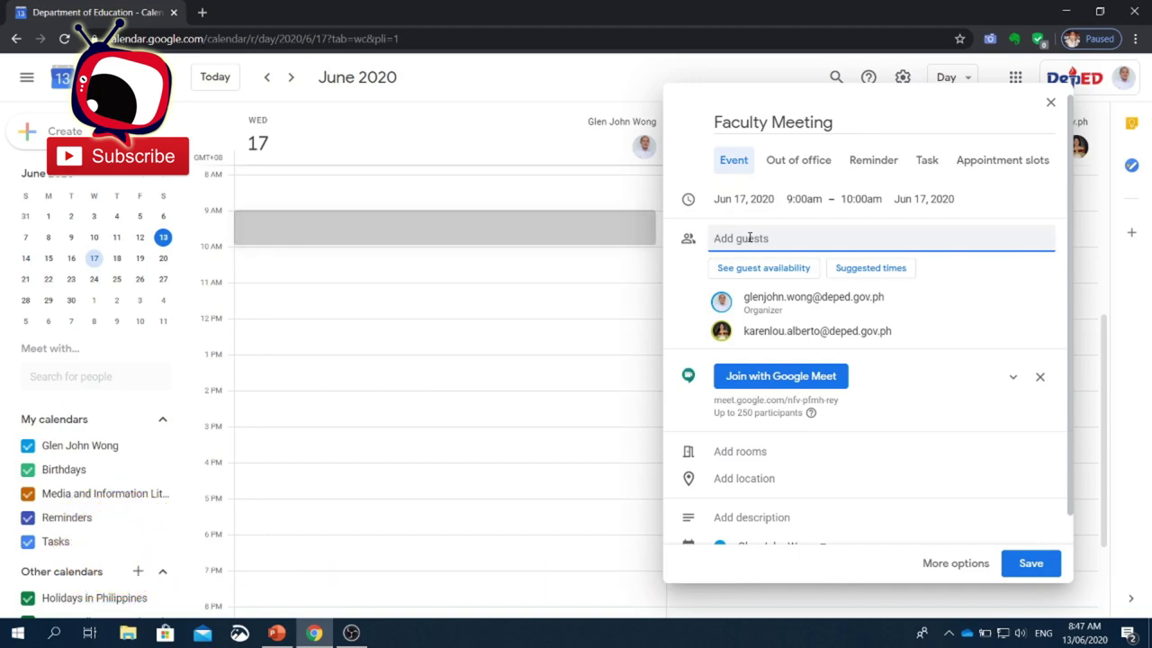
{"action": "left_click", "coordinate": [1031, 564]}
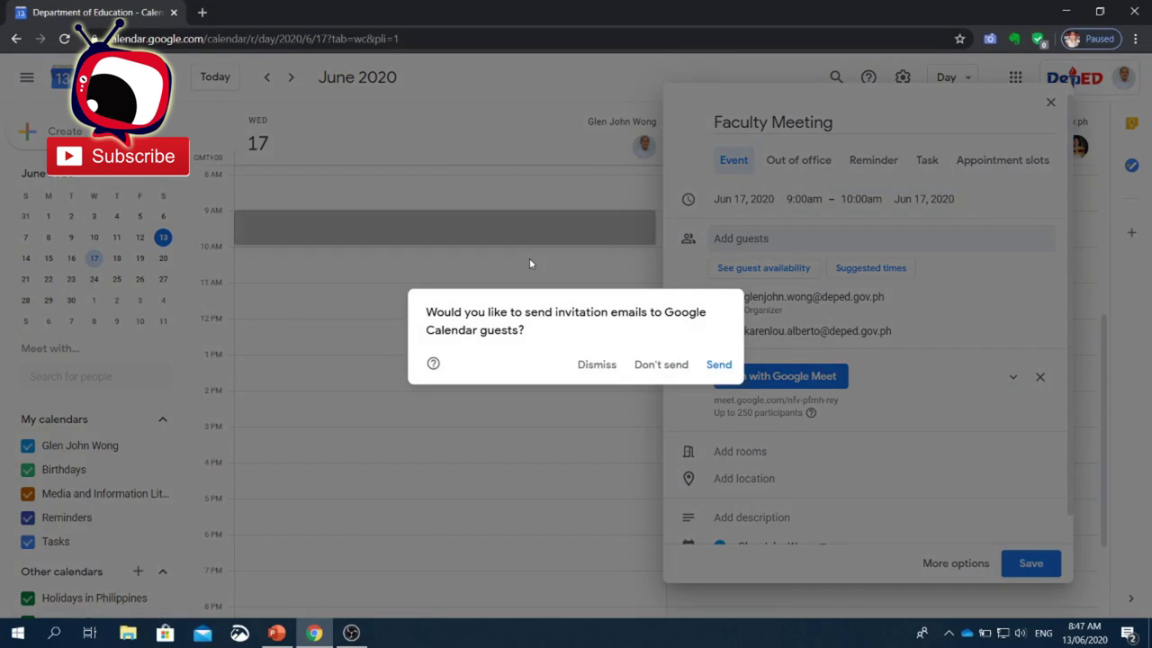
{"action": "left_click", "coordinate": [719, 365]}
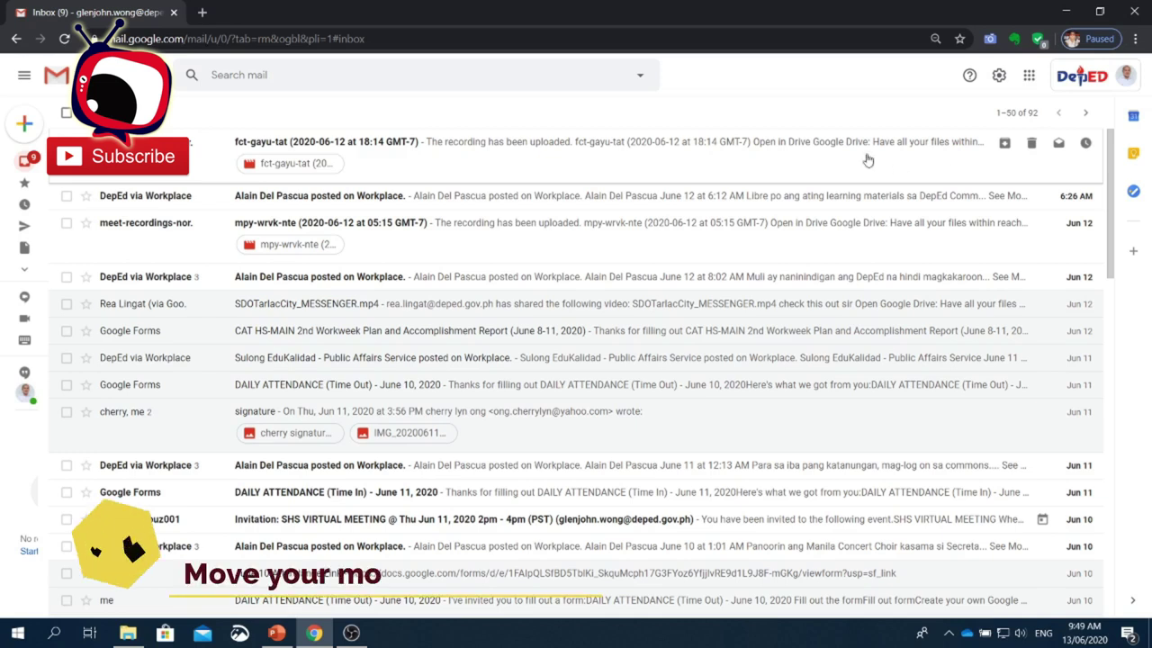
- Start an instant Google Meet meeting from the Meet section of Gmail's sidebar
{"action": "mouse_move", "coordinate": [2, 261]}
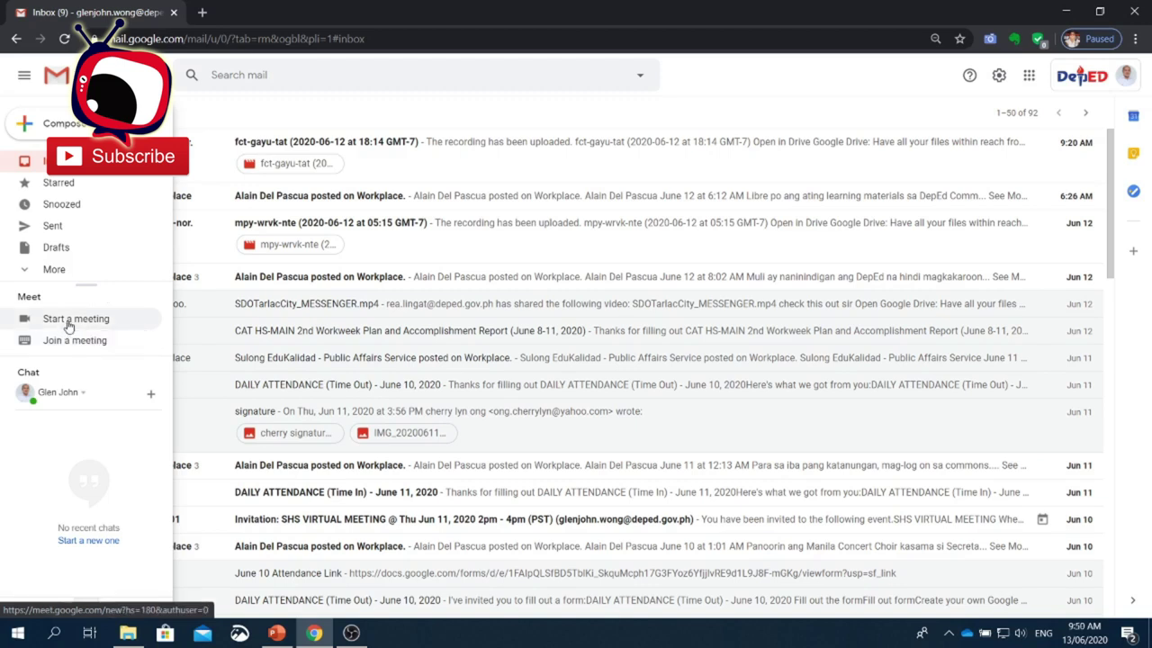
{"action": "left_click", "coordinate": [69, 320]}
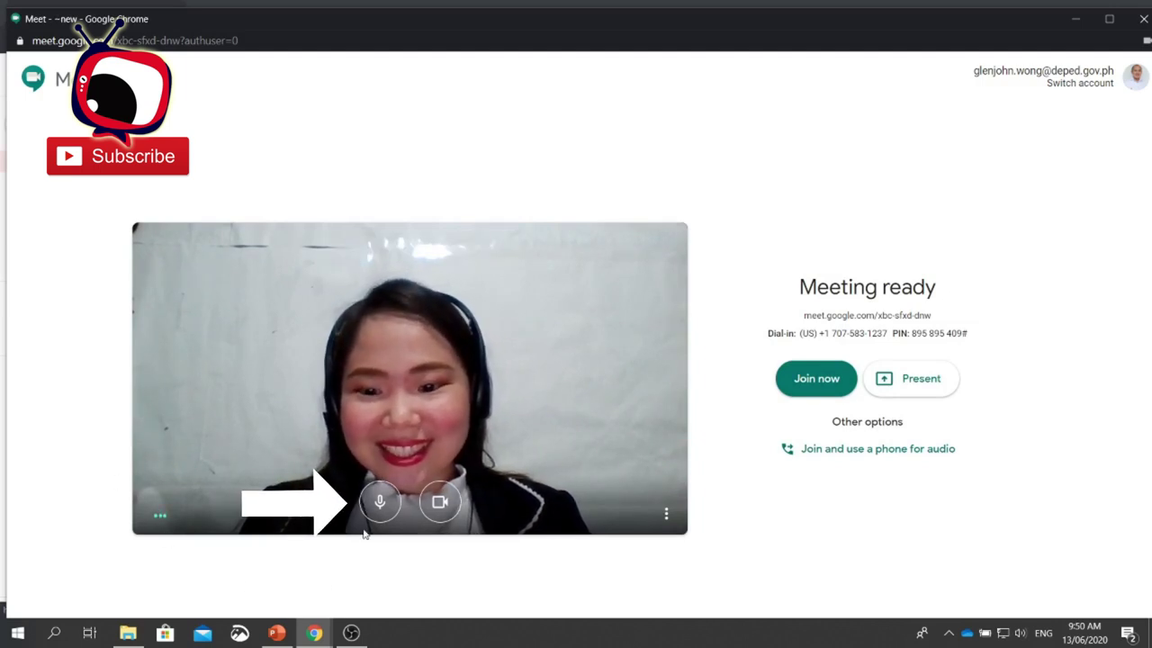
- Join the meeting with microphone and camera off, then copy its joining info
{"action": "left_click", "coordinate": [380, 501]}
{"action": "left_click", "coordinate": [438, 503]}
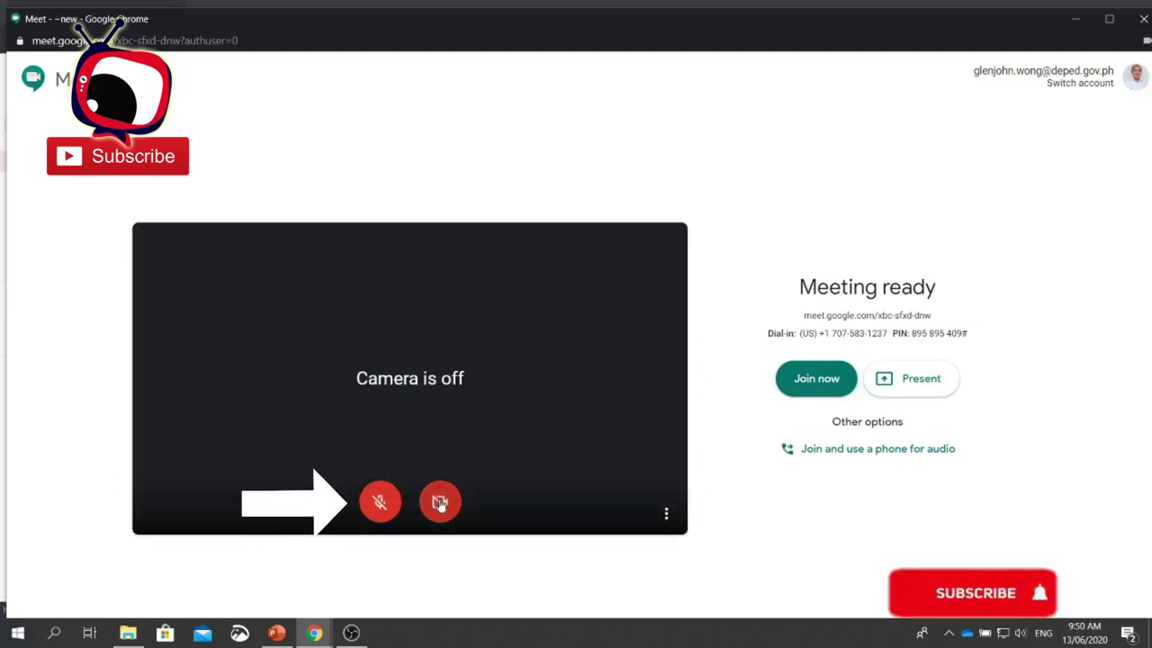
{"action": "left_click", "coordinate": [813, 386]}
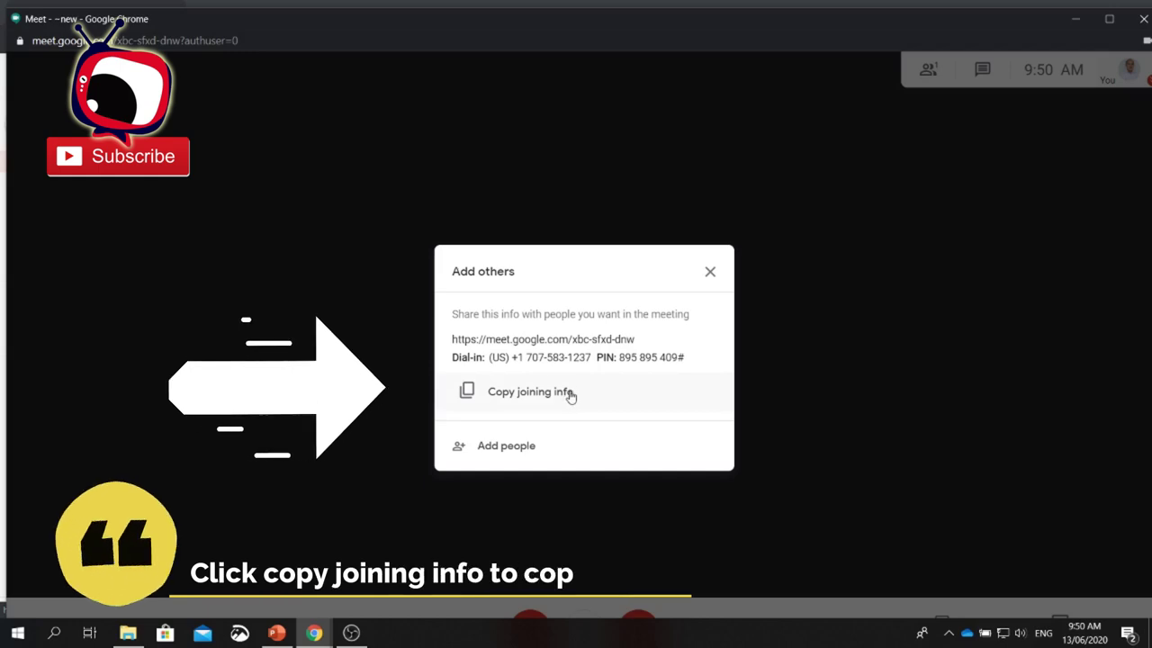
{"action": "left_click", "coordinate": [569, 397]}
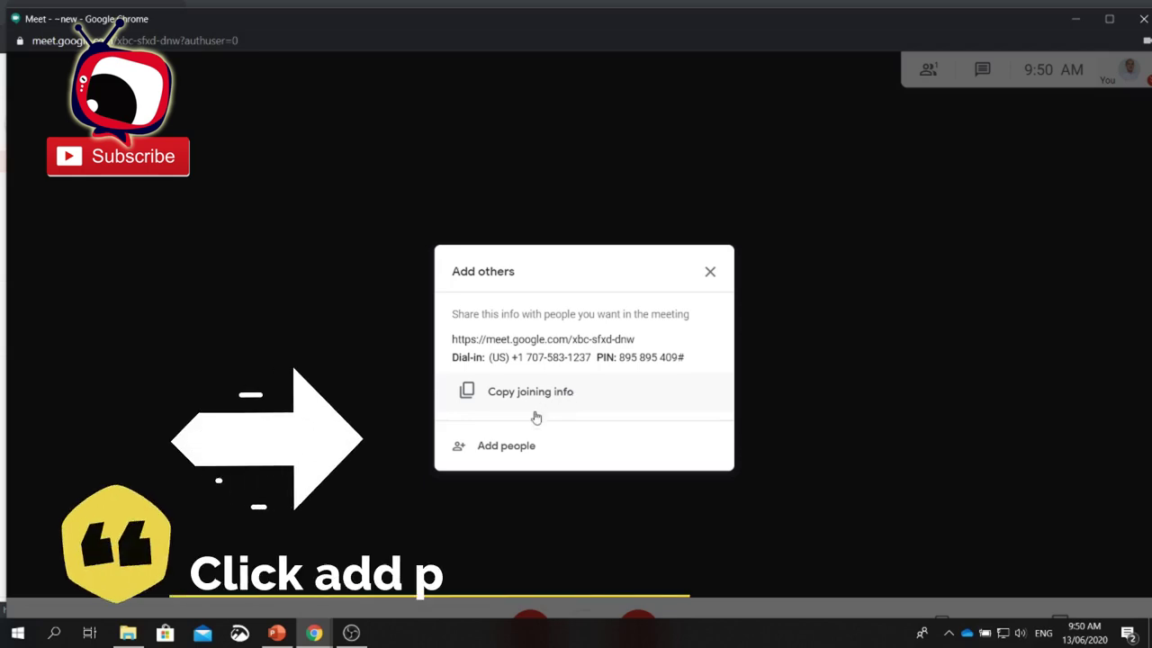
- Email a meeting invitation to a colleague's e-mail address for the ongoing call
{"action": "left_click", "coordinate": [504, 449]}
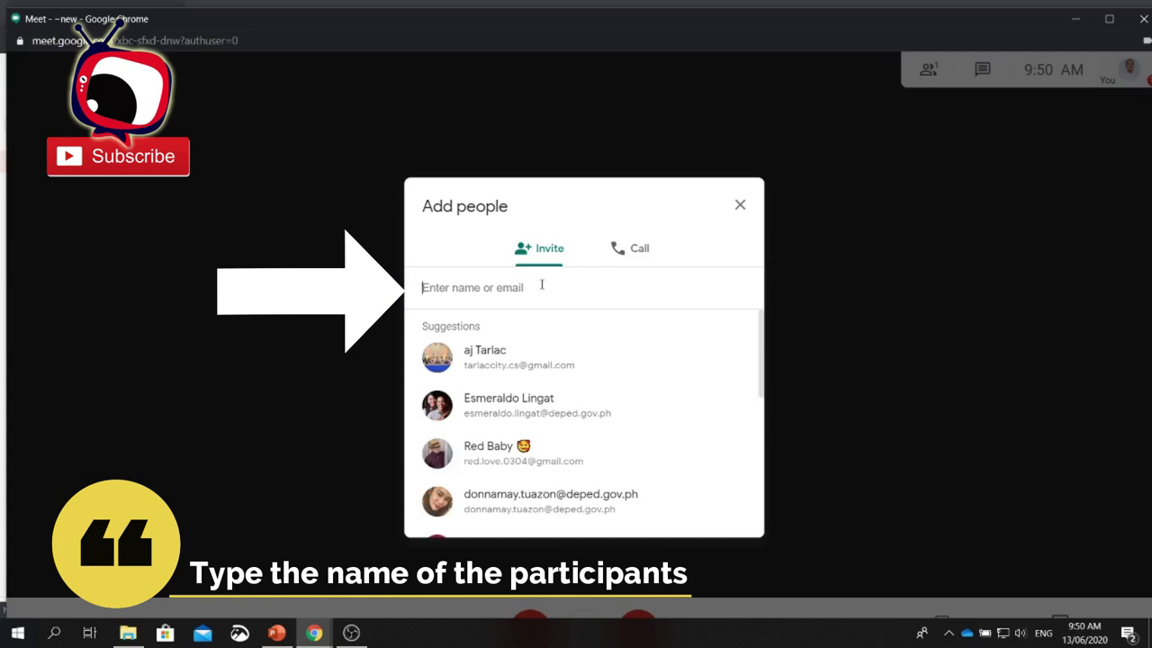
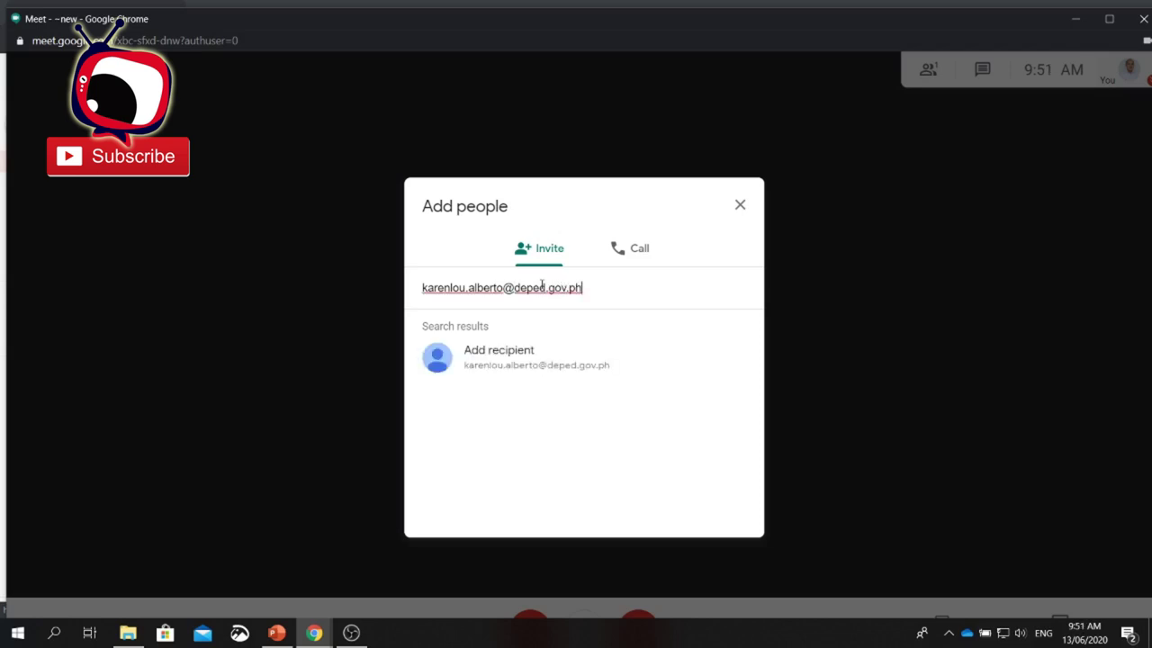
{"action": "key", "text": "Return"}
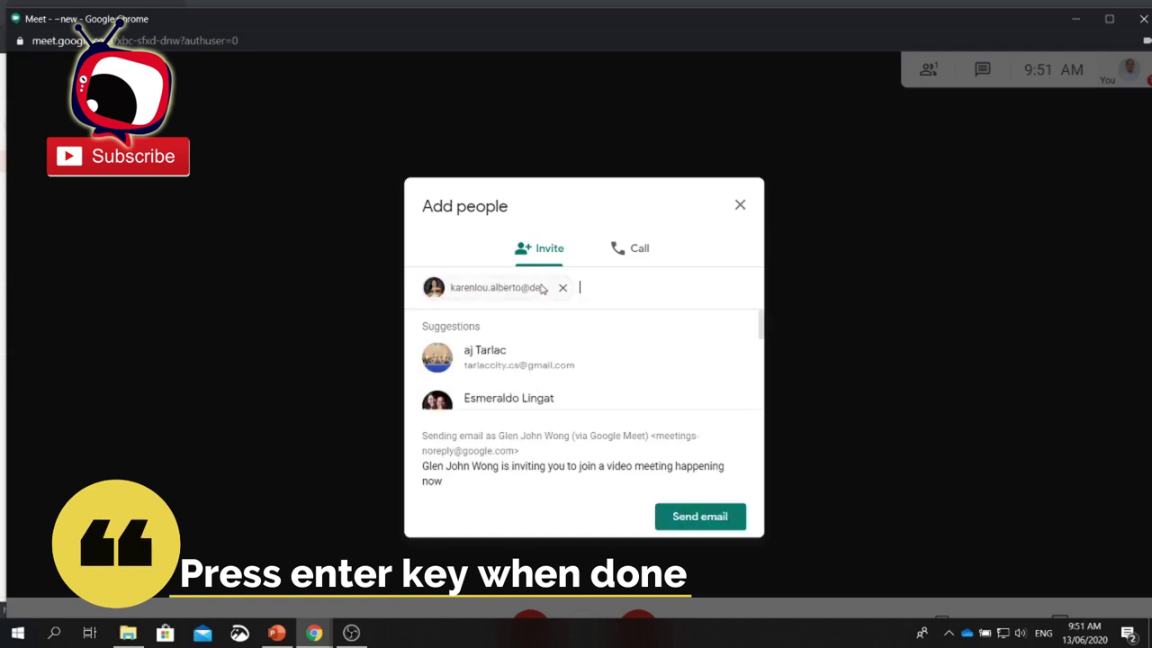
{"action": "mouse_move", "coordinate": [543, 289]}
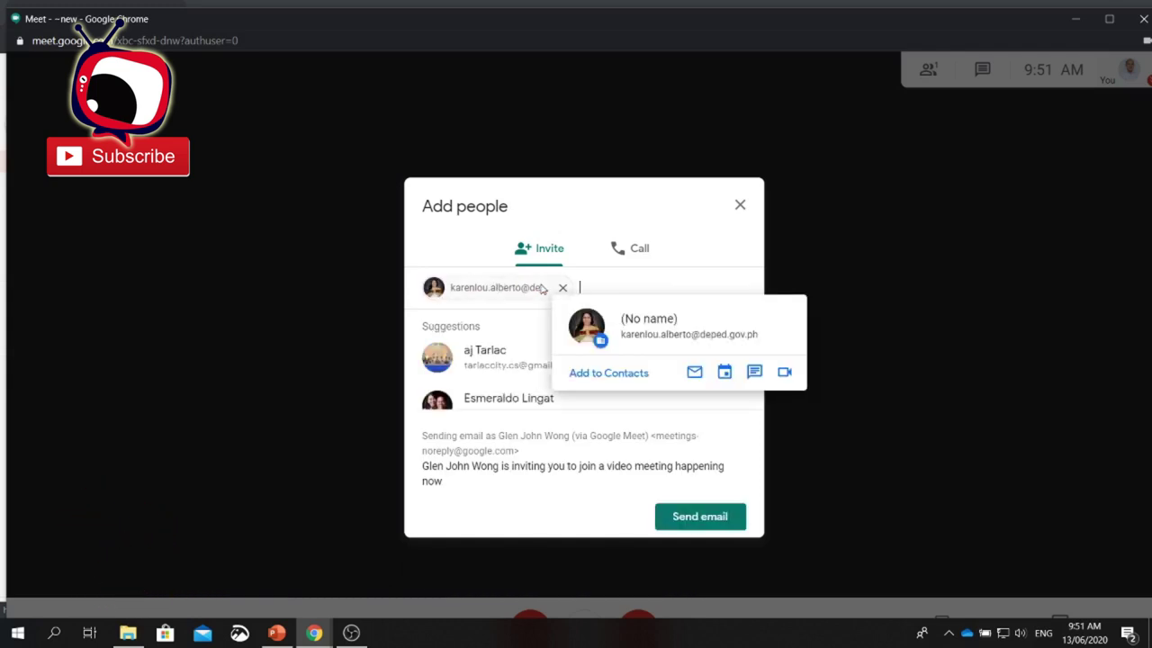
{"action": "left_click", "coordinate": [677, 519]}
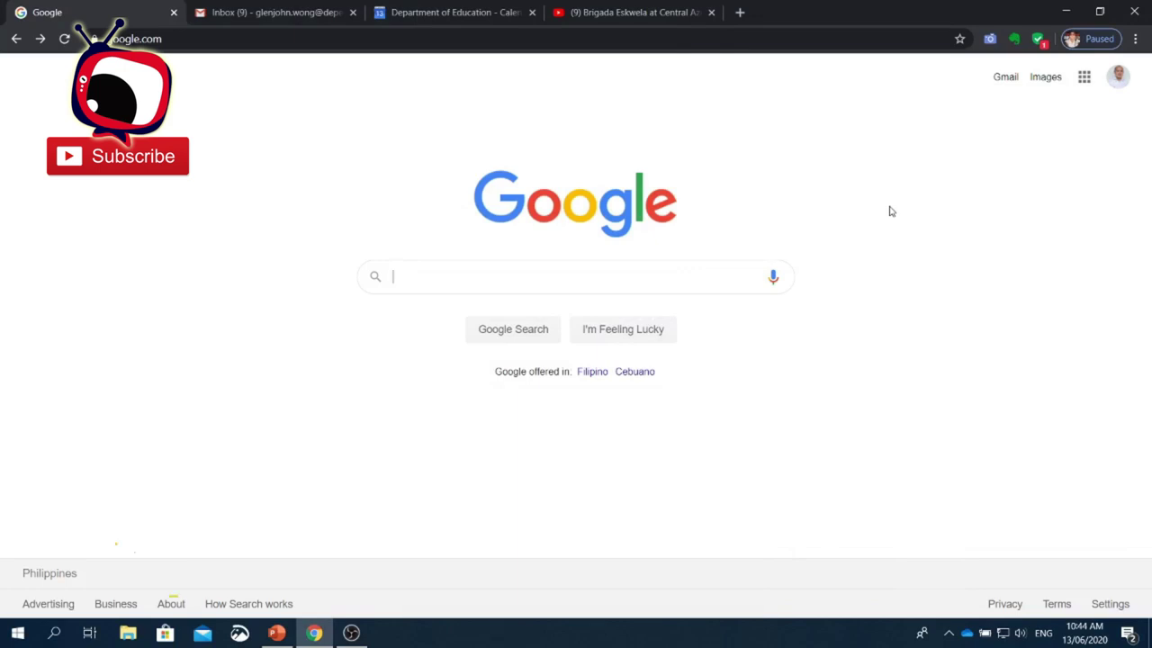
- Go to the Google Meet home page through the Google apps grid
{"action": "left_click", "coordinate": [1084, 77]}
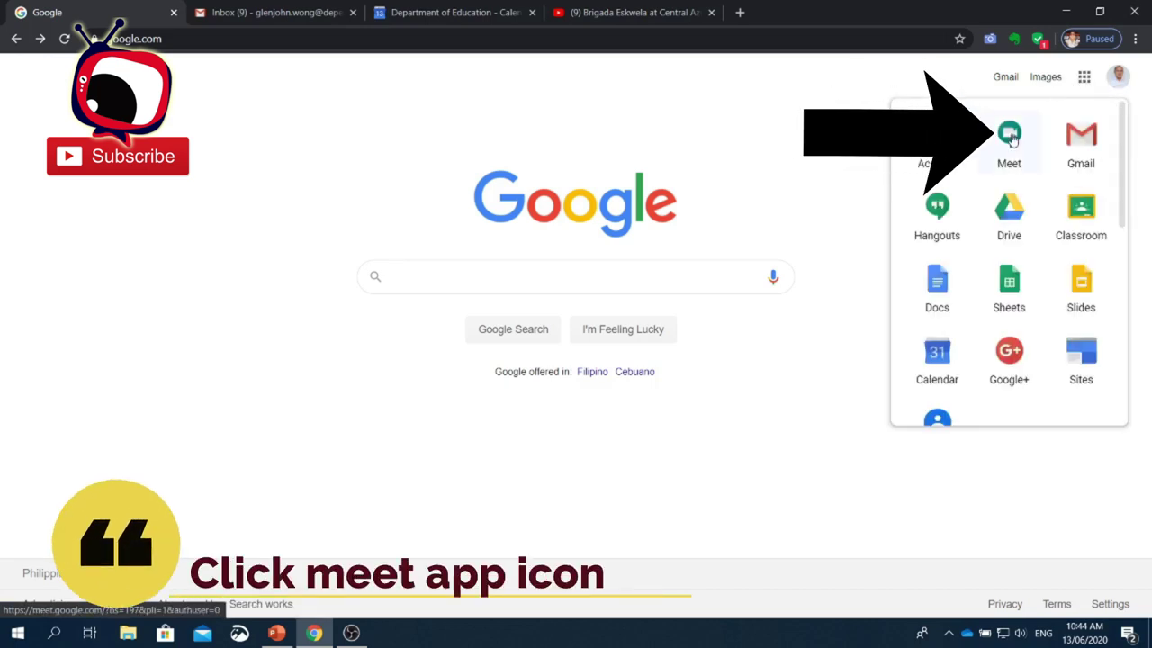
{"action": "left_click", "coordinate": [1011, 135]}
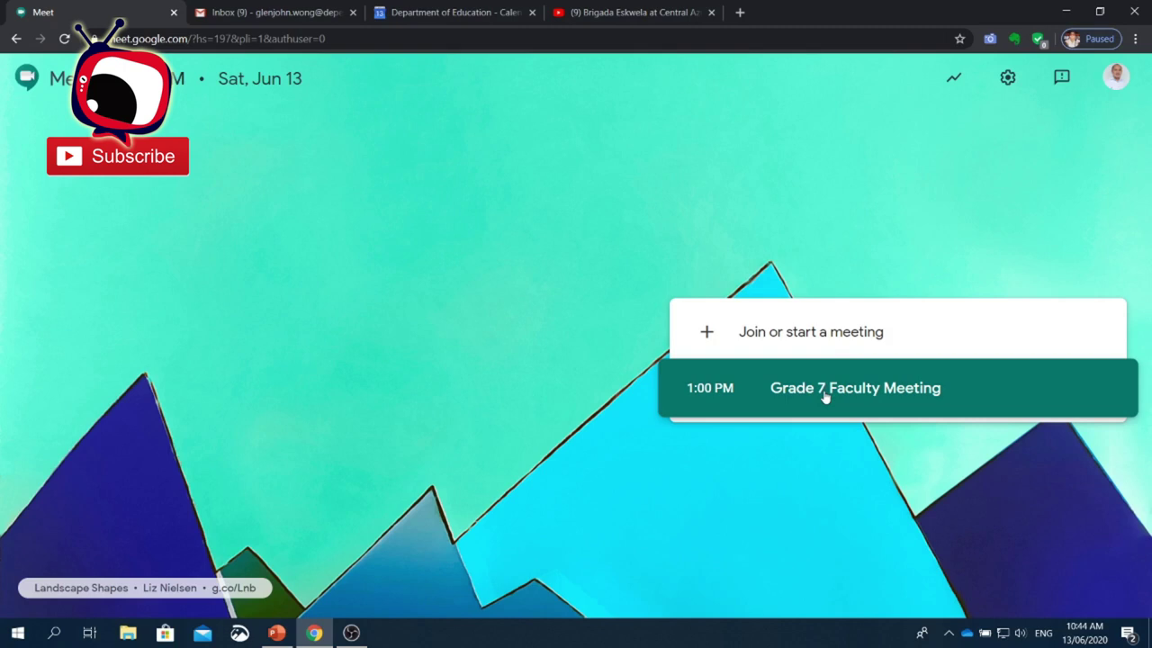
- Start a new meeting with a blank code to reach its Meeting ready lobby
{"action": "left_click", "coordinate": [832, 334]}
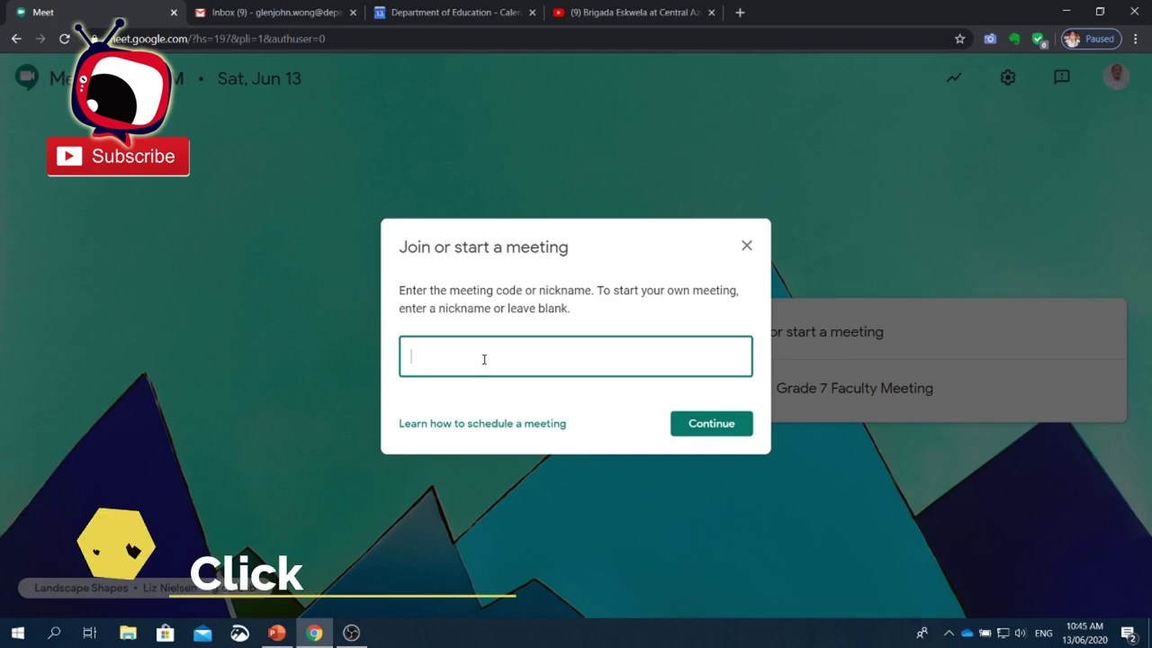
{"action": "left_click", "coordinate": [690, 430]}
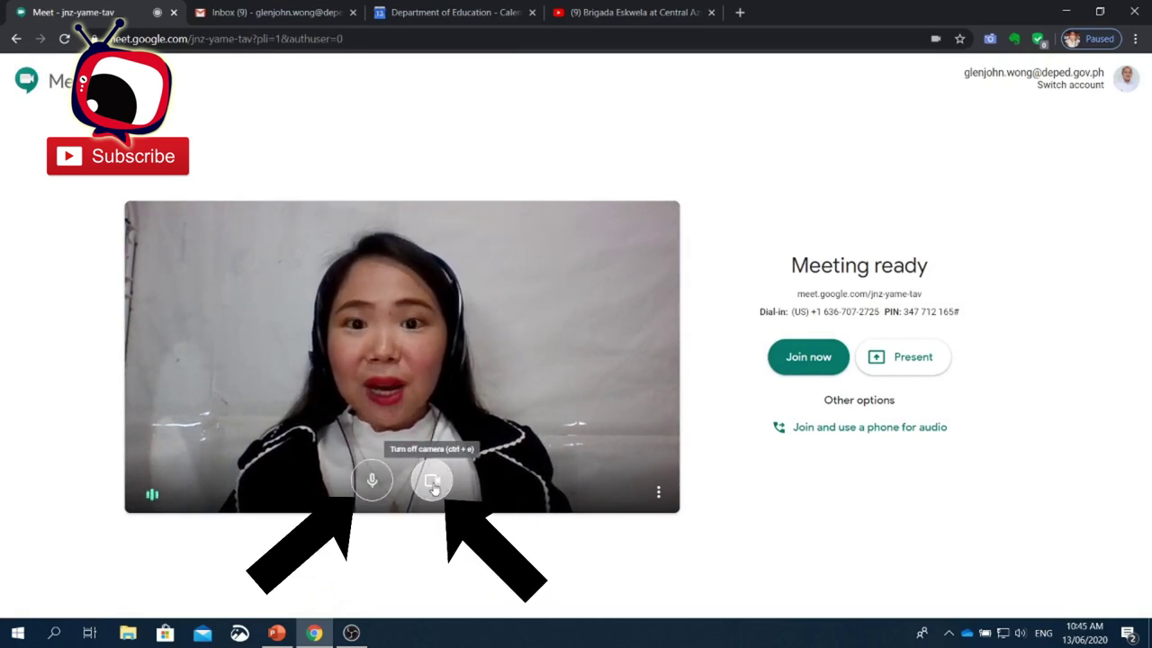
- Join the jnz-yame-tav call and dismiss the Add others dialog
{"action": "left_click", "coordinate": [801, 353]}
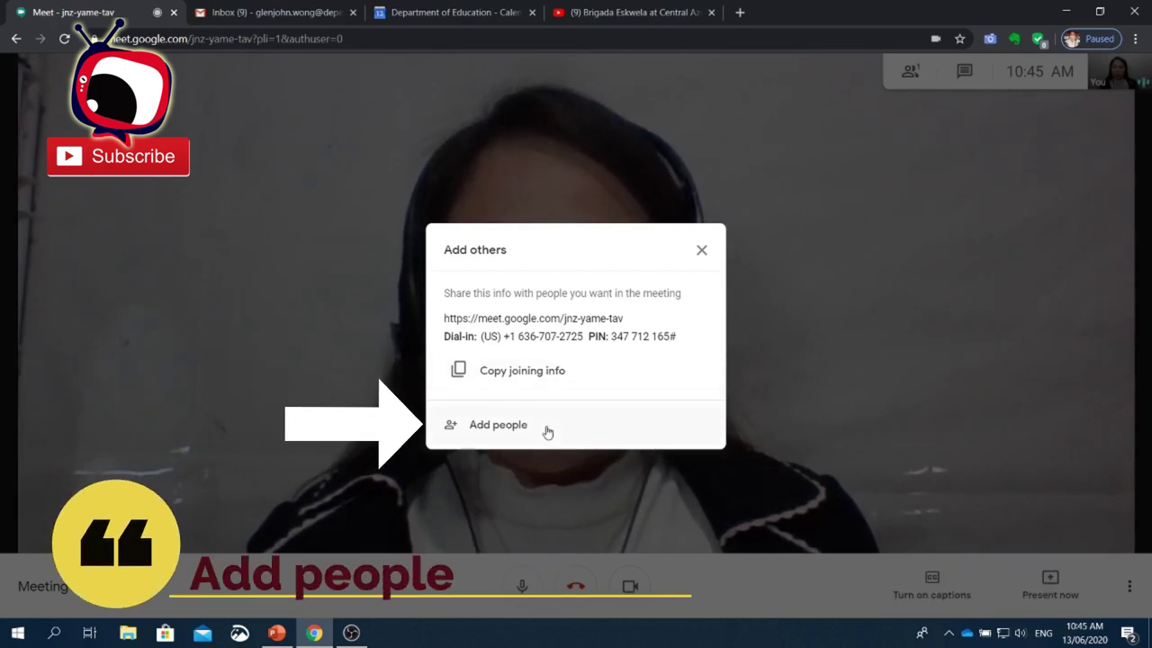
{"action": "left_click", "coordinate": [701, 249]}
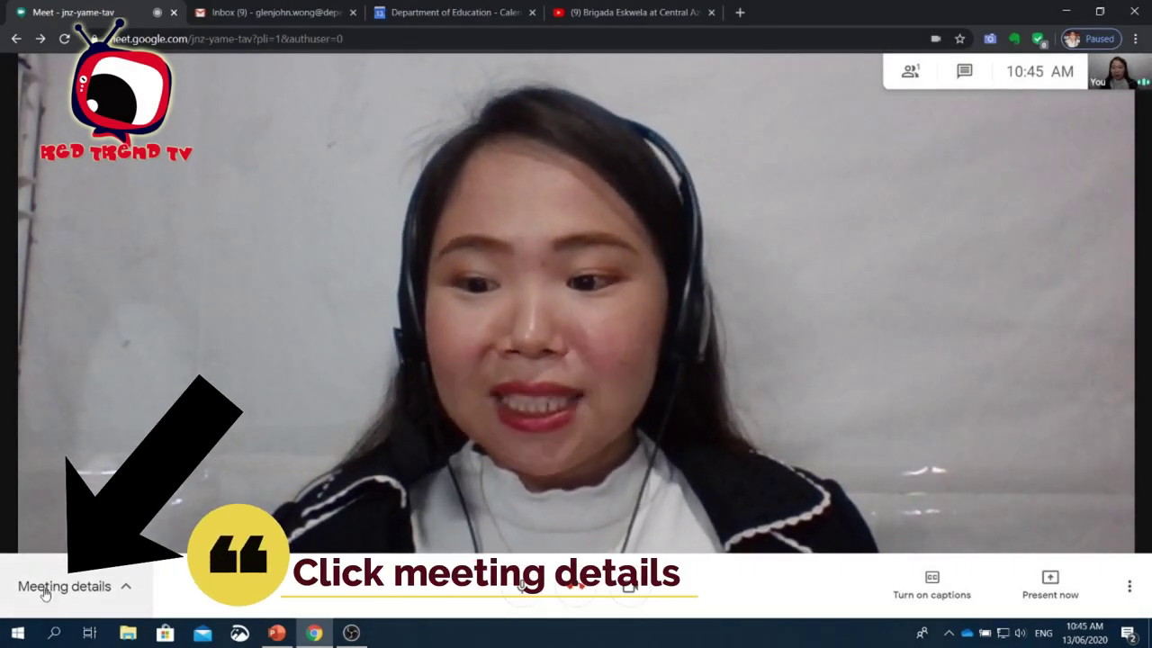
{"action": "left_click", "coordinate": [45, 589]}
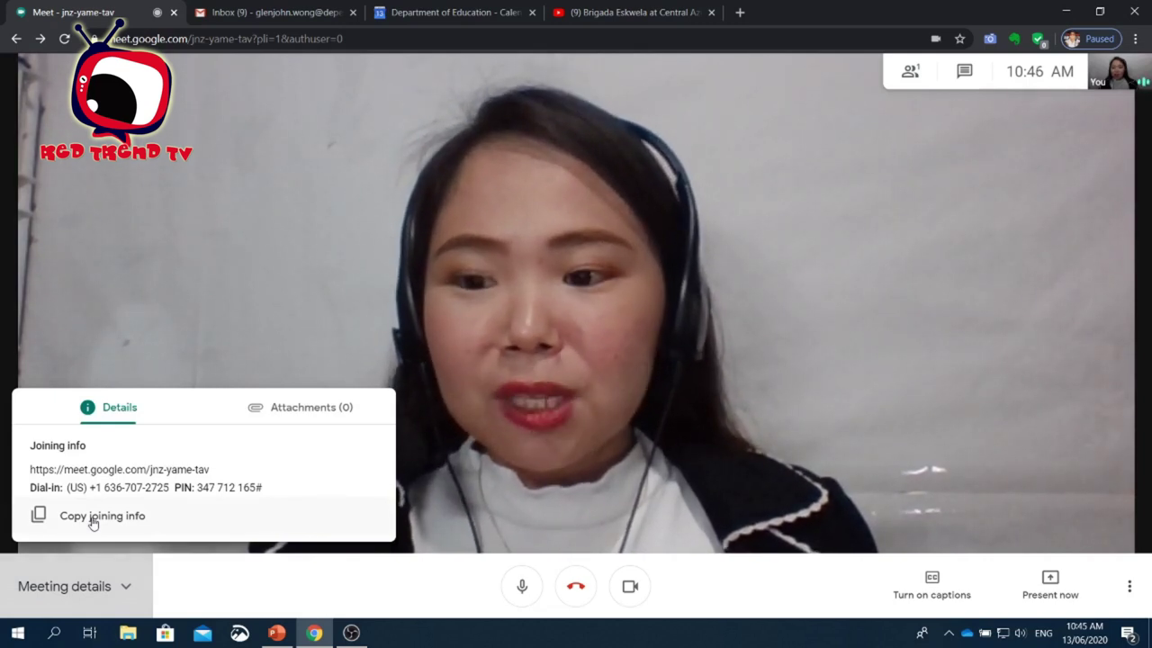
{"action": "left_click", "coordinate": [179, 338]}
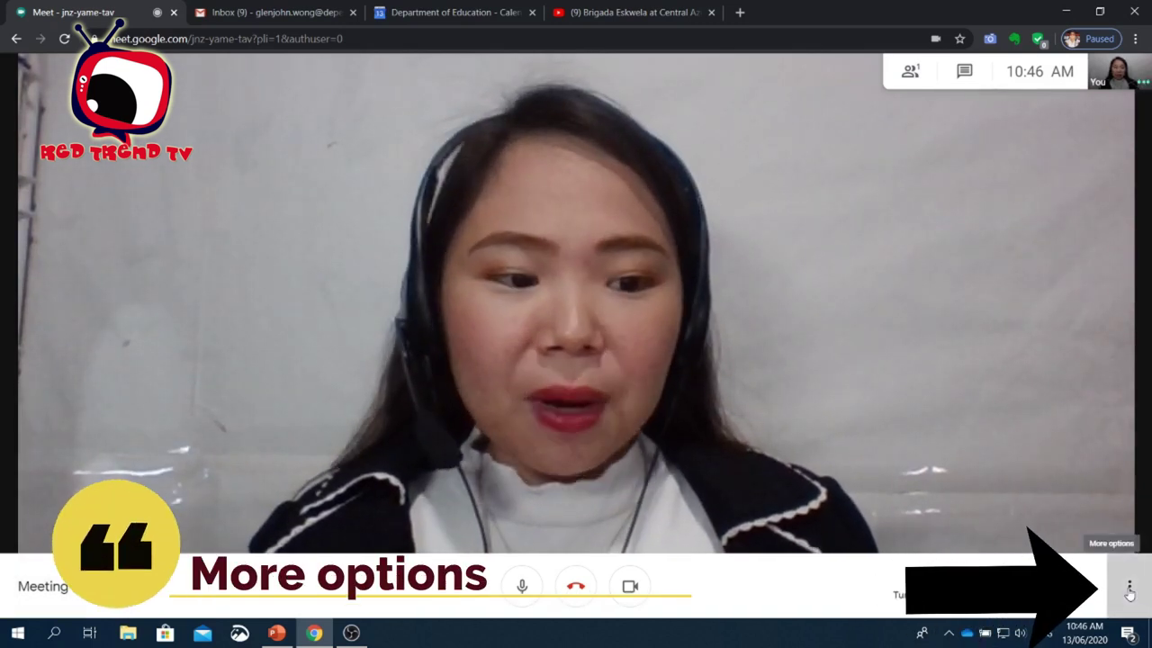
- Record the meeting after accepting the consent notice, then bring up the Change layout options
{"action": "left_click", "coordinate": [1129, 589]}
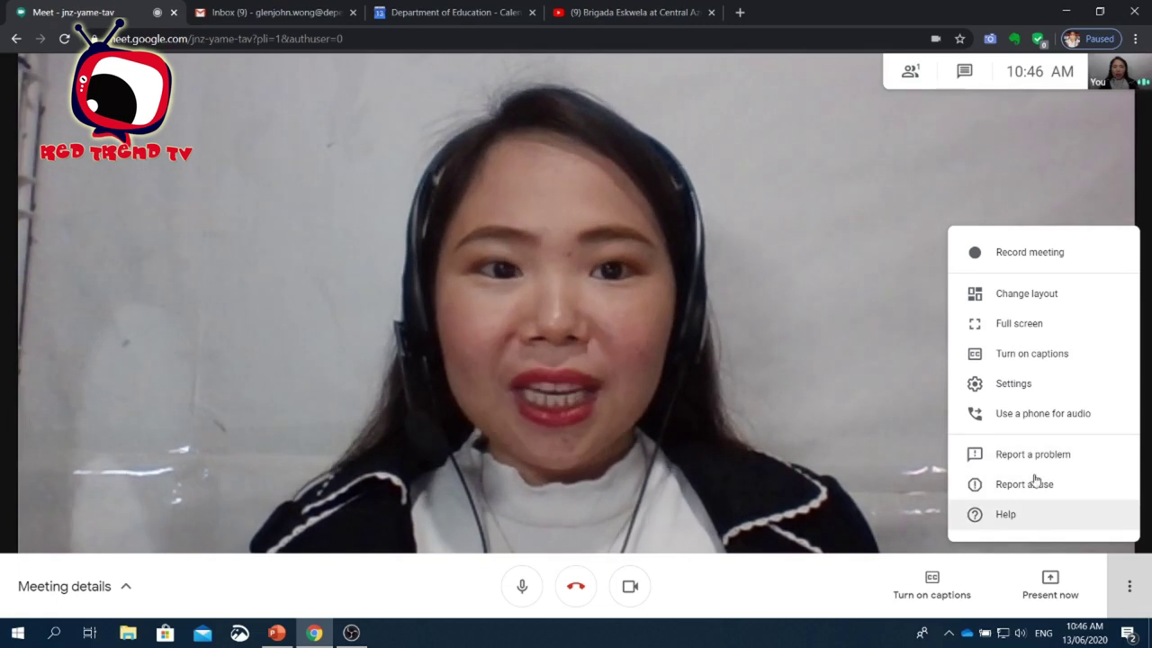
{"action": "left_click", "coordinate": [1042, 259]}
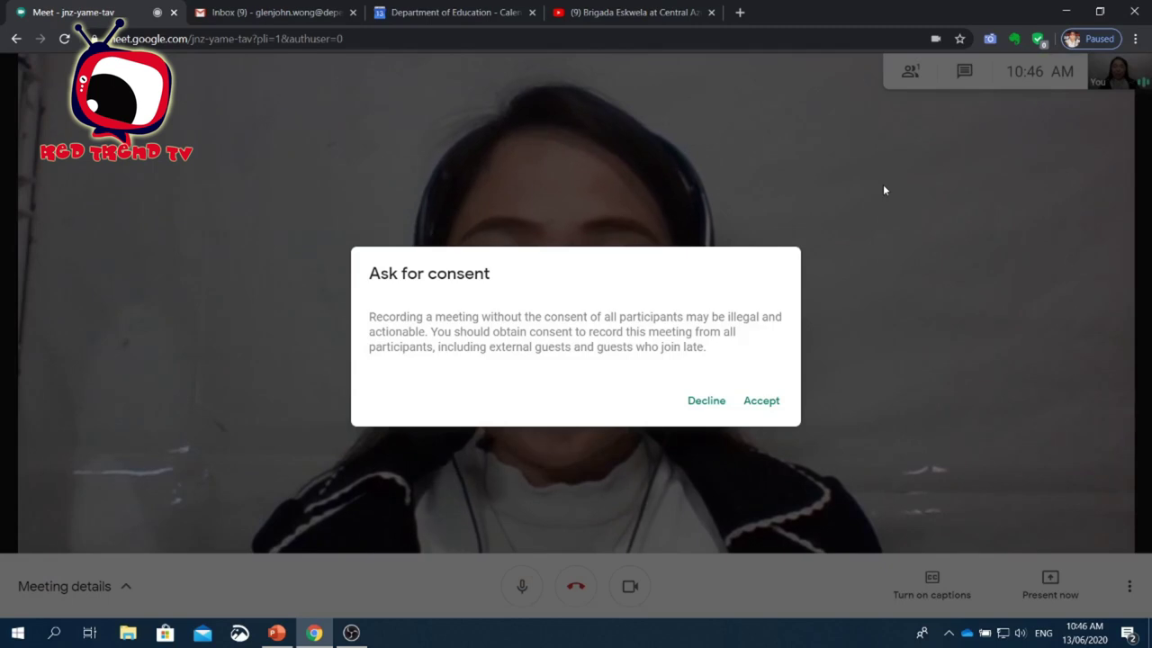
{"action": "left_click", "coordinate": [761, 402]}
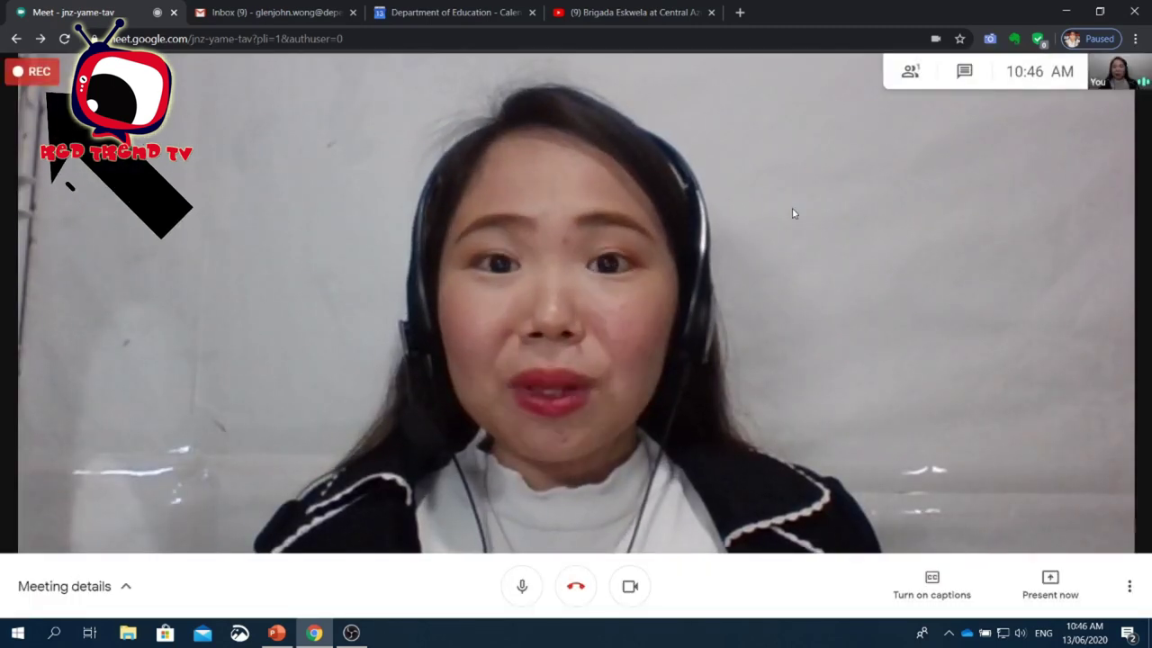
{"action": "left_click", "coordinate": [1122, 568]}
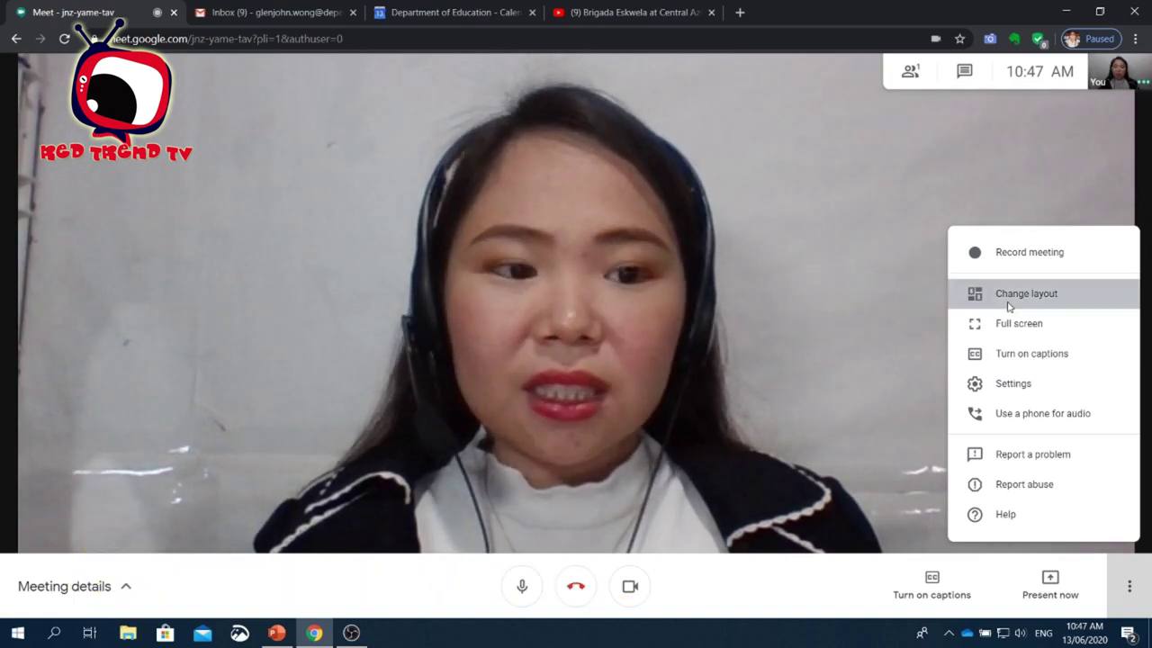
{"action": "left_click", "coordinate": [1008, 297]}
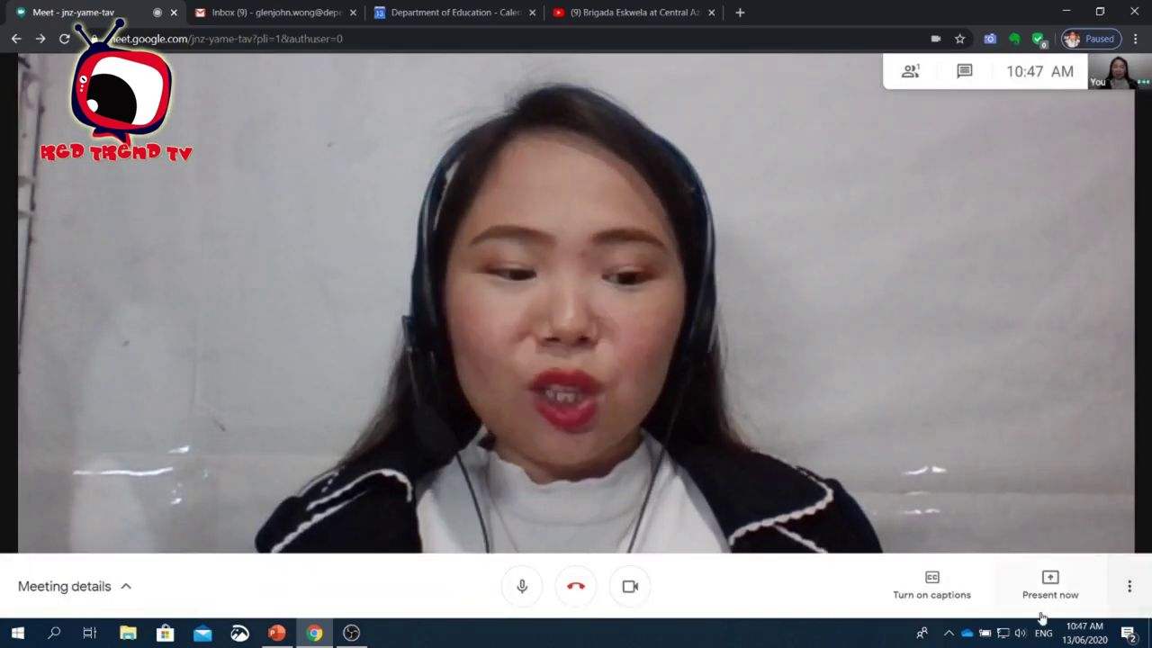
- Begin presenting the entire screen, then cancel that share
{"action": "left_click", "coordinate": [1042, 586]}
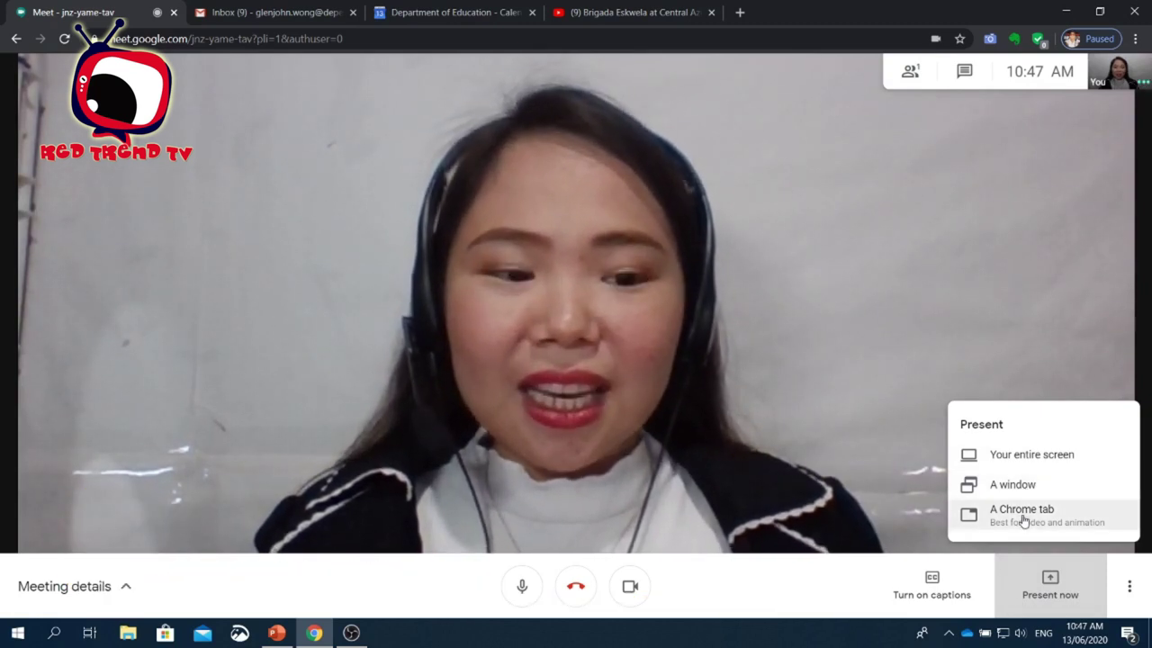
{"action": "left_click", "coordinate": [1022, 459]}
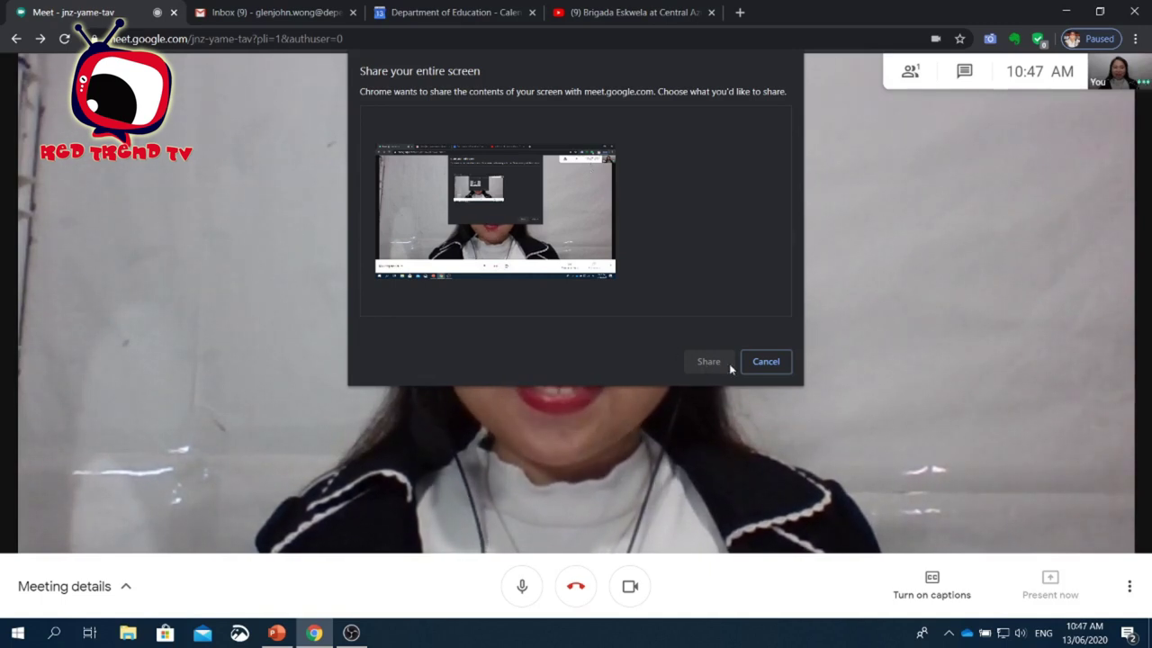
{"action": "left_click", "coordinate": [762, 361]}
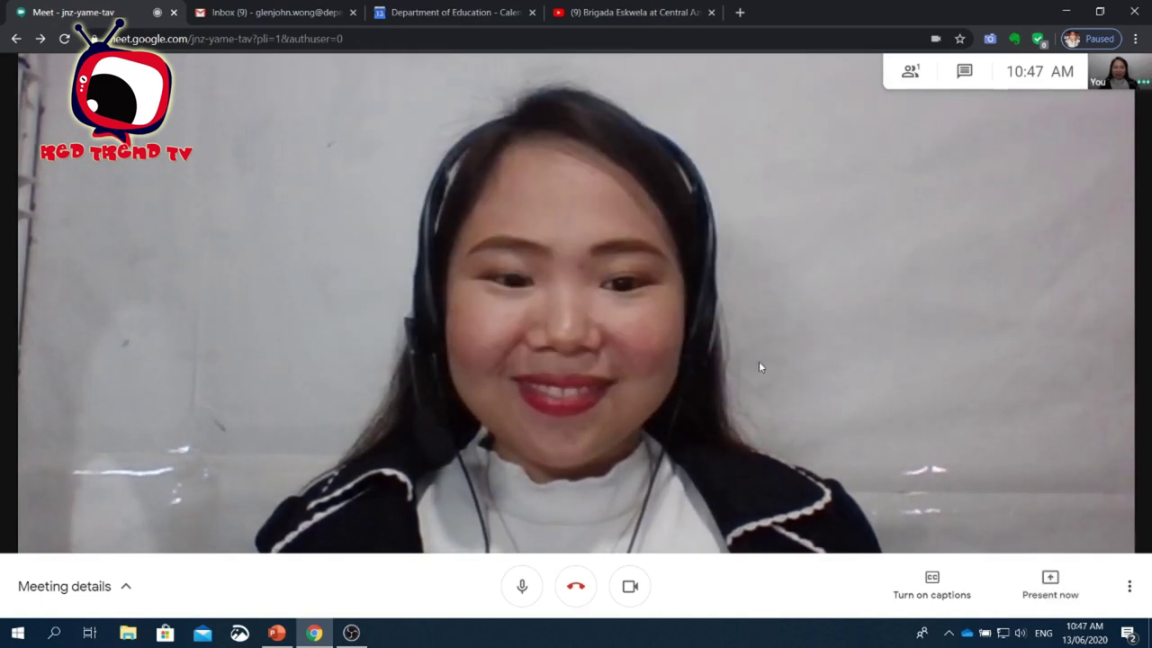
- Share the Session-1-IPCRF-e-Tool PowerPoint window with the call, then stop sharing it
{"action": "left_click", "coordinate": [1052, 583]}
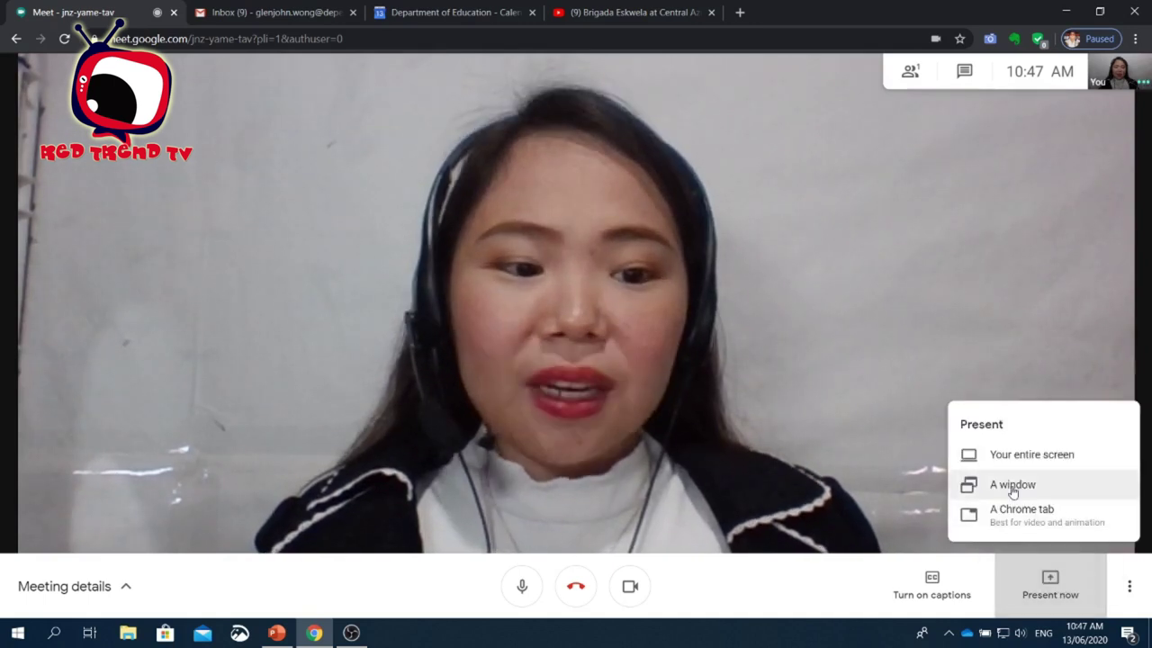
{"action": "left_click", "coordinate": [1012, 486]}
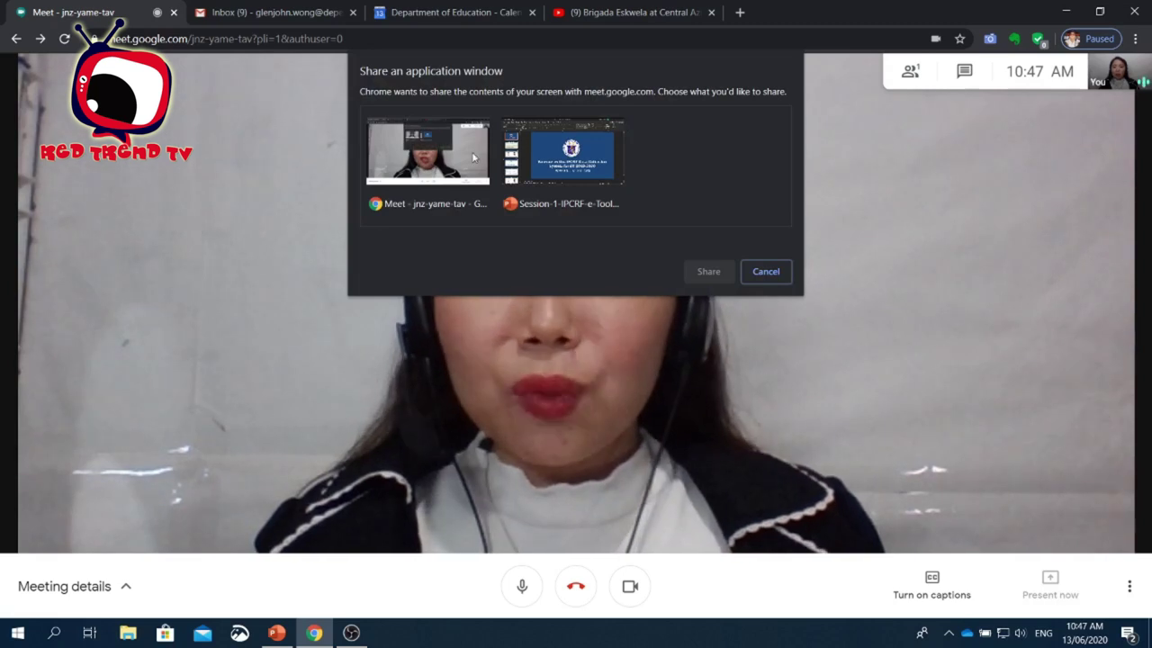
{"action": "left_click", "coordinate": [552, 165]}
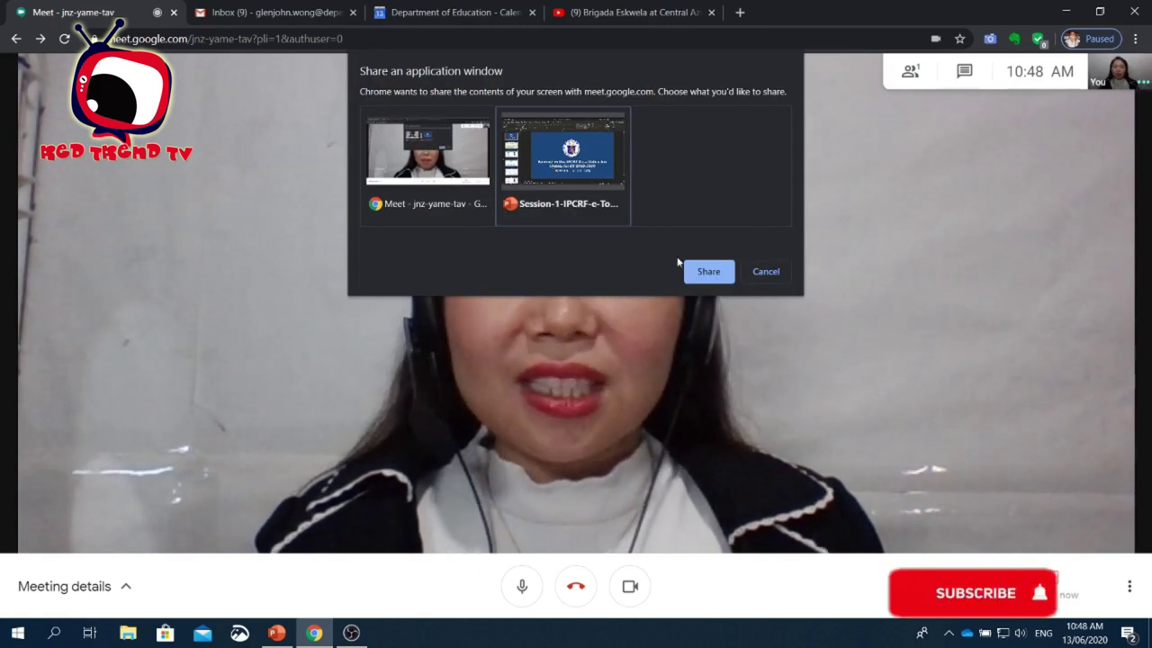
{"action": "left_click", "coordinate": [707, 271]}
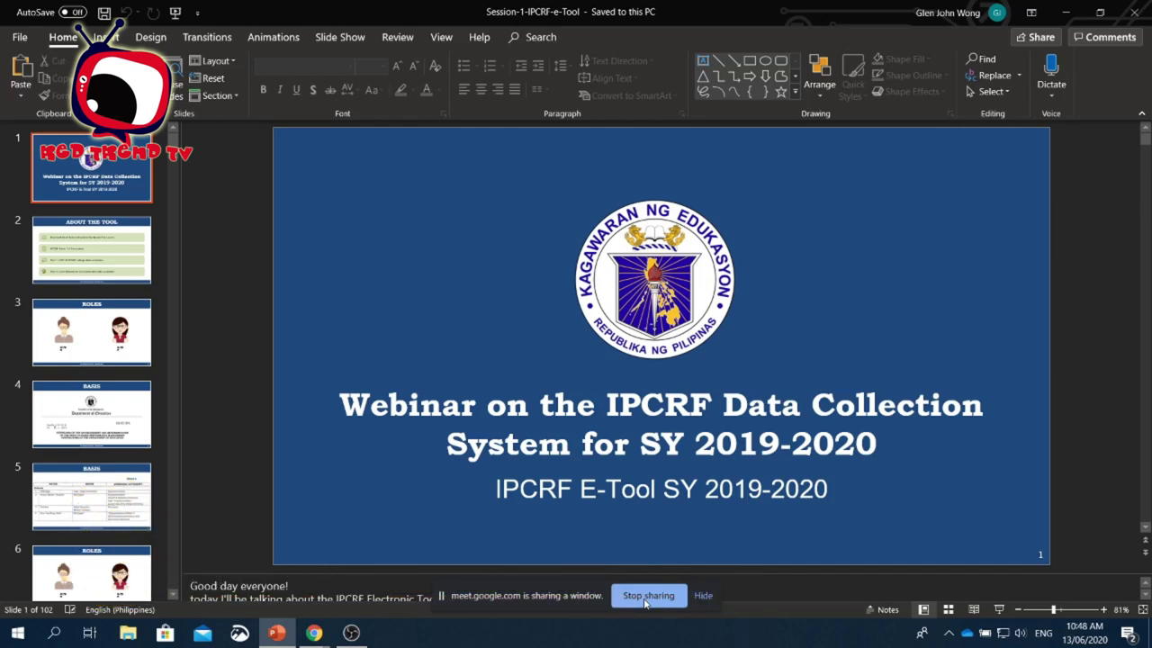
{"action": "left_click", "coordinate": [644, 601]}
{"action": "left_click", "coordinate": [1035, 586]}
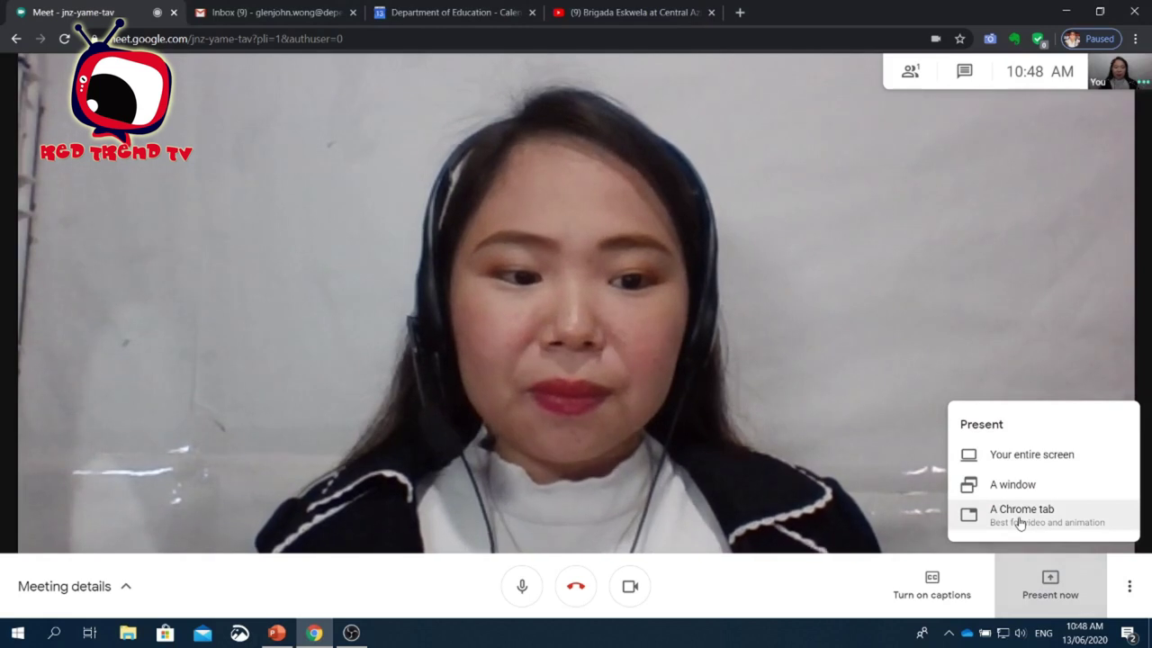
- Share the Brigada Eskwela YouTube Chrome tab, then leave the yme-hbwm-ooz call
{"action": "left_click", "coordinate": [1019, 519]}
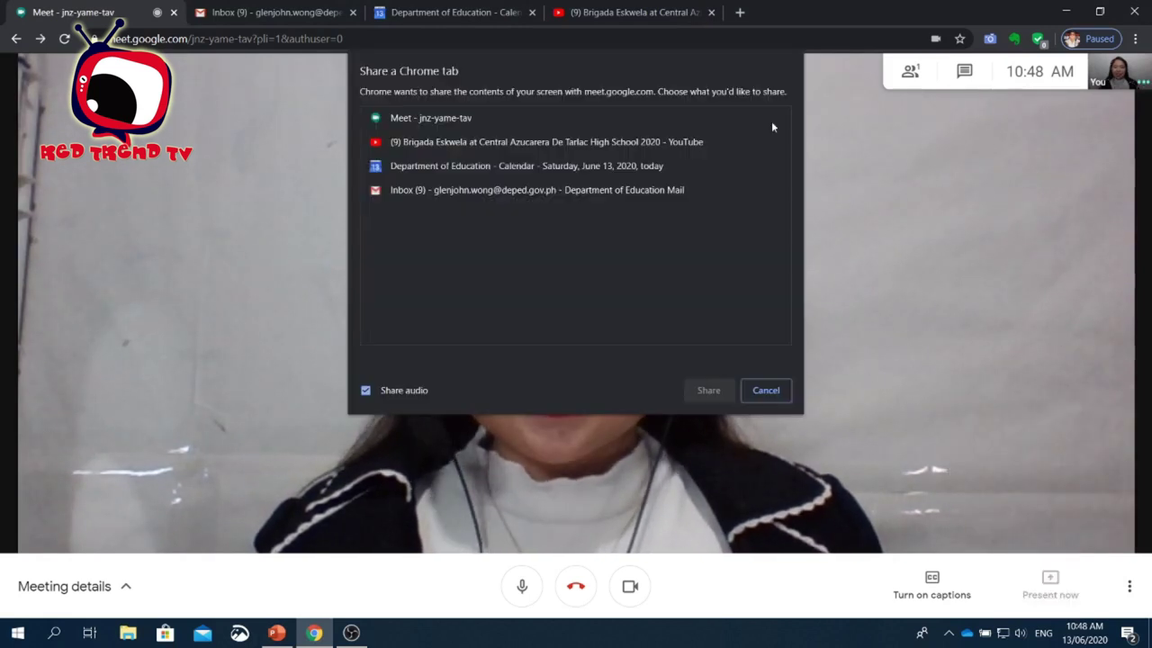
{"action": "left_click", "coordinate": [529, 145]}
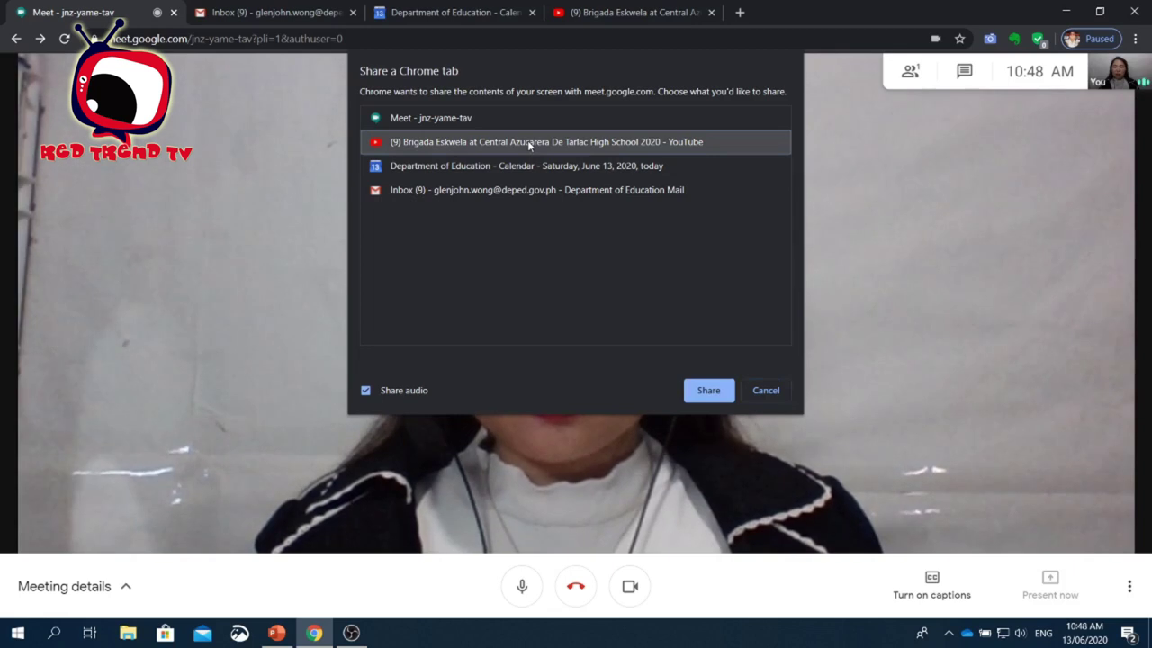
{"action": "left_click", "coordinate": [706, 396]}
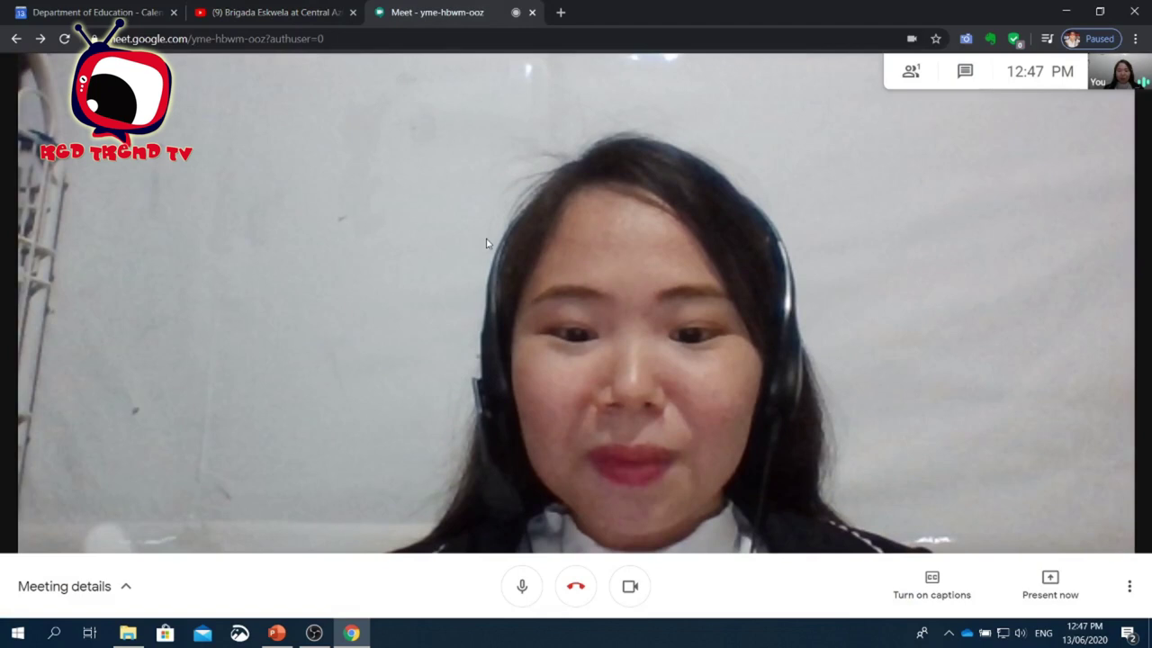
{"action": "left_click", "coordinate": [577, 590]}
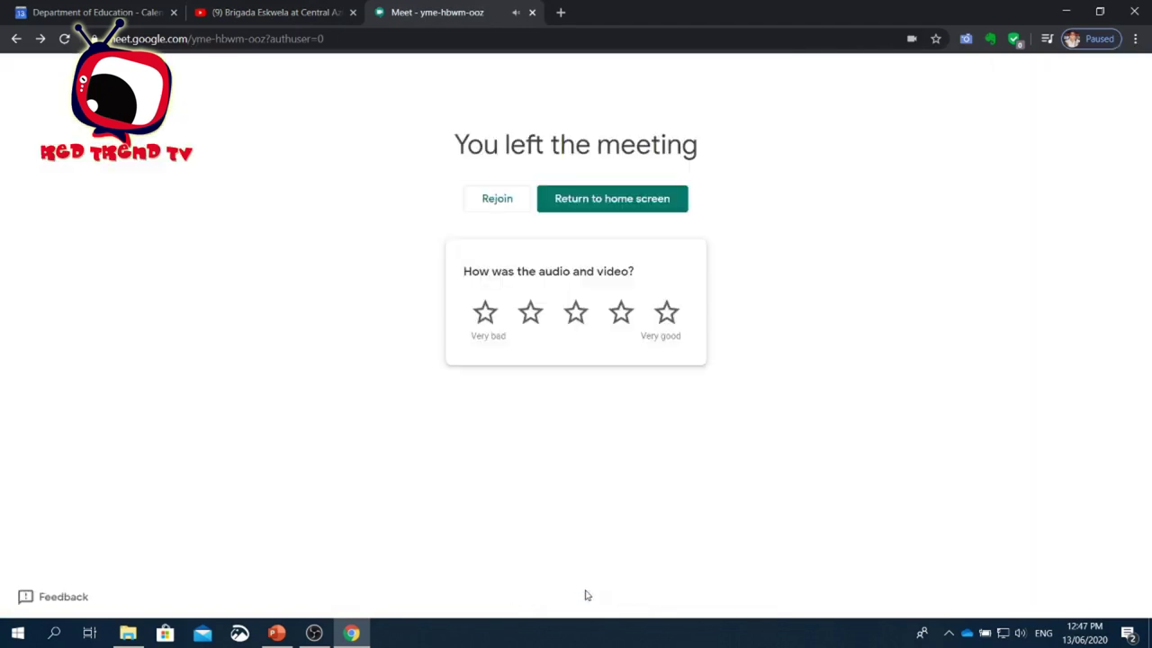